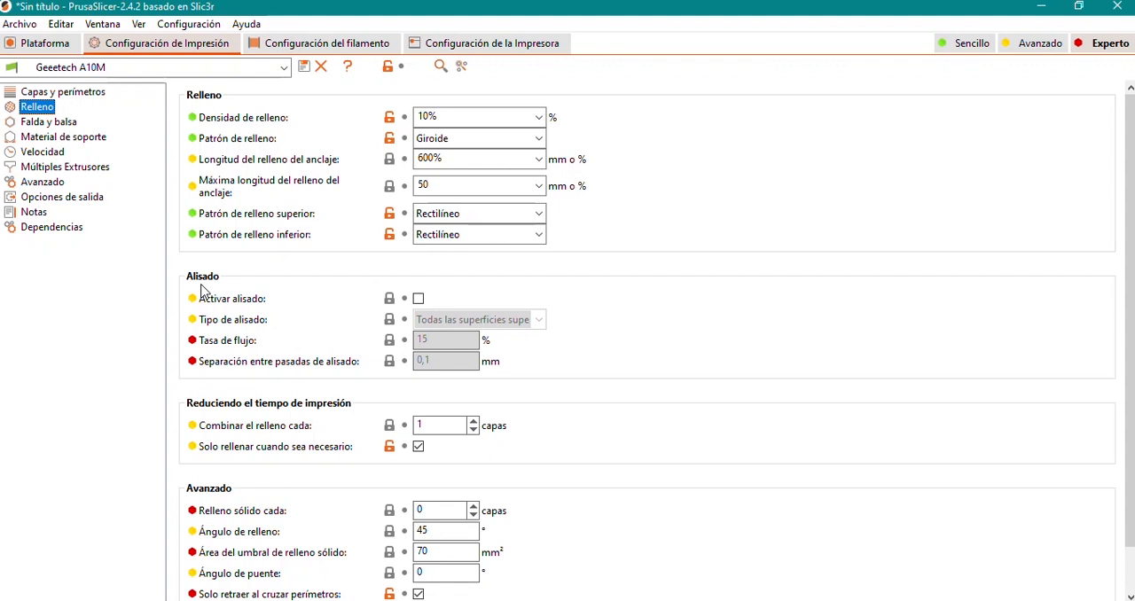
Enable ironing (Activar alisado) in the infill settings and compare the options offered in Avanzado and Experto modes.
{"action": "left_click", "coordinate": [418, 299]}
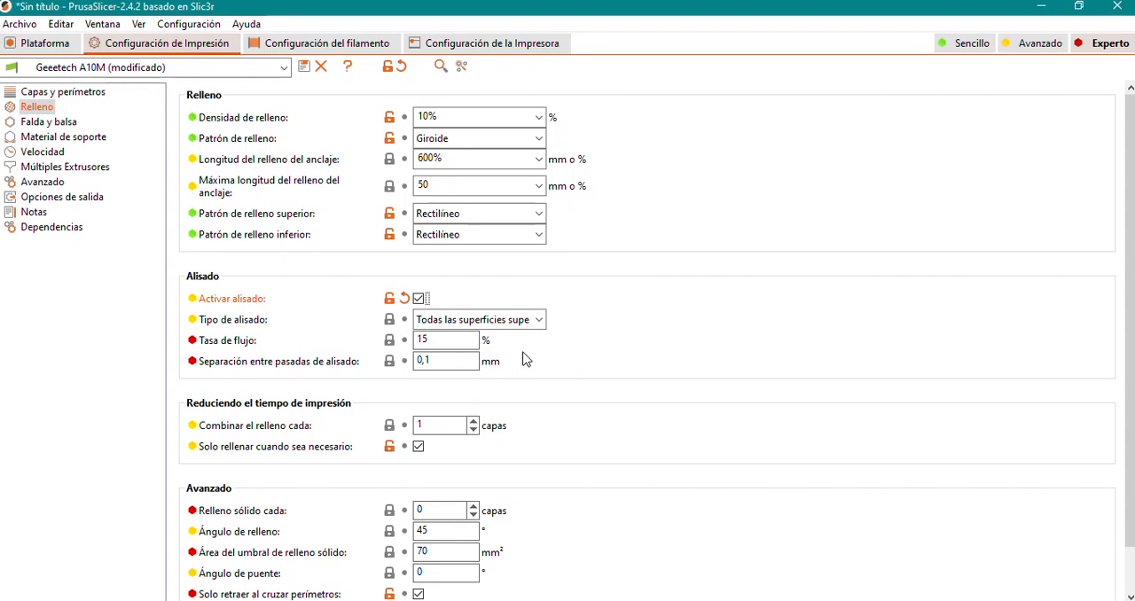
{"action": "left_click", "coordinate": [1039, 45]}
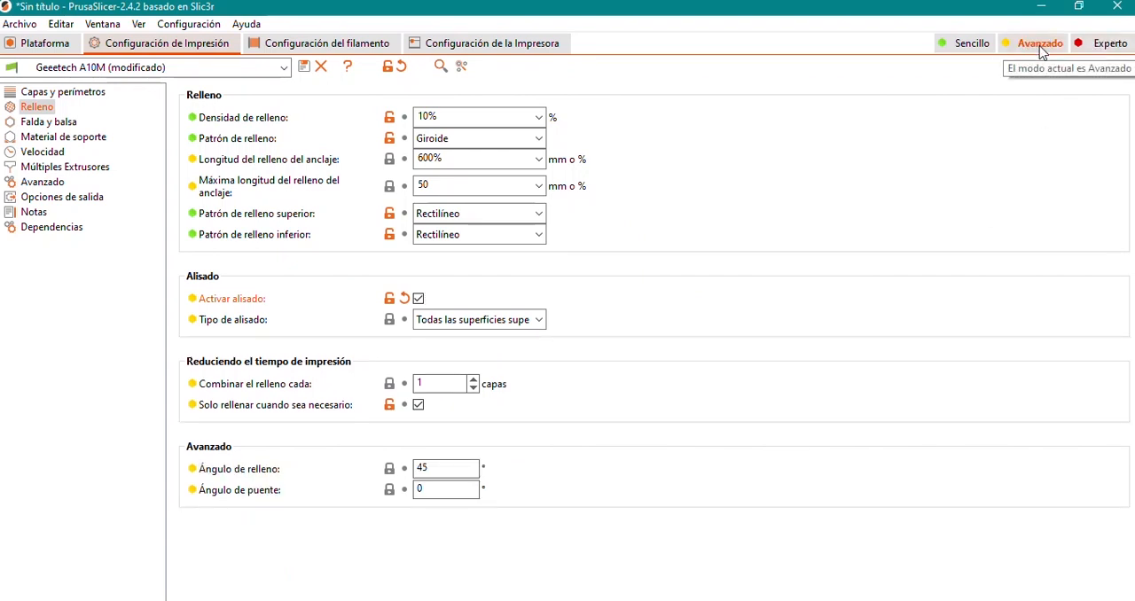
{"action": "left_click", "coordinate": [1104, 43]}
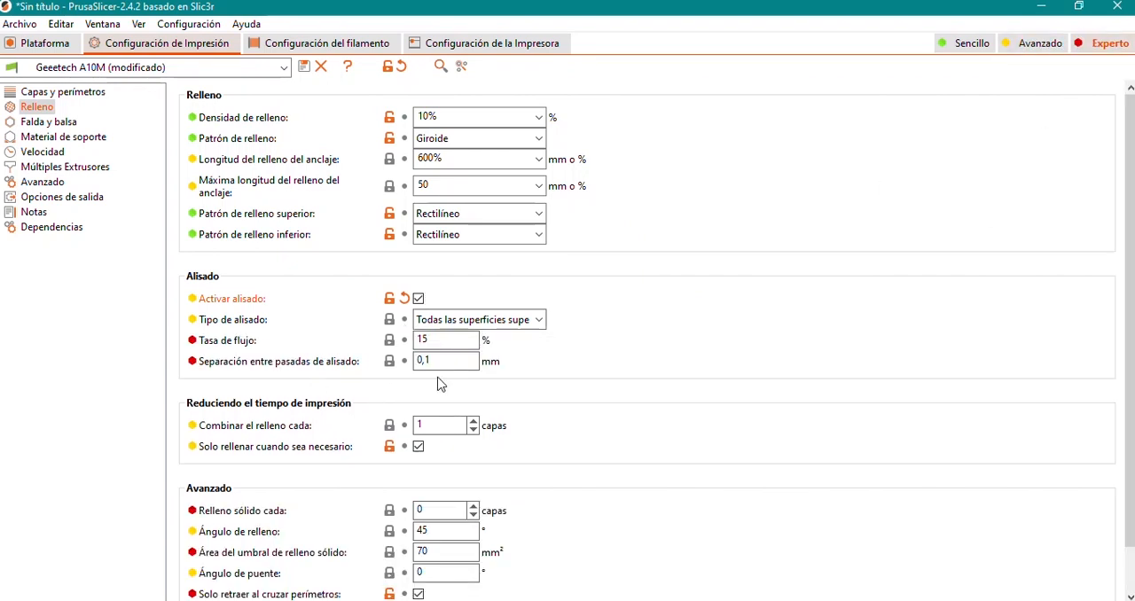
{"action": "mouse_move", "coordinate": [432, 342]}
{"action": "scroll", "coordinate": [566, 403], "scroll_direction": "down", "scroll_amount": 2}
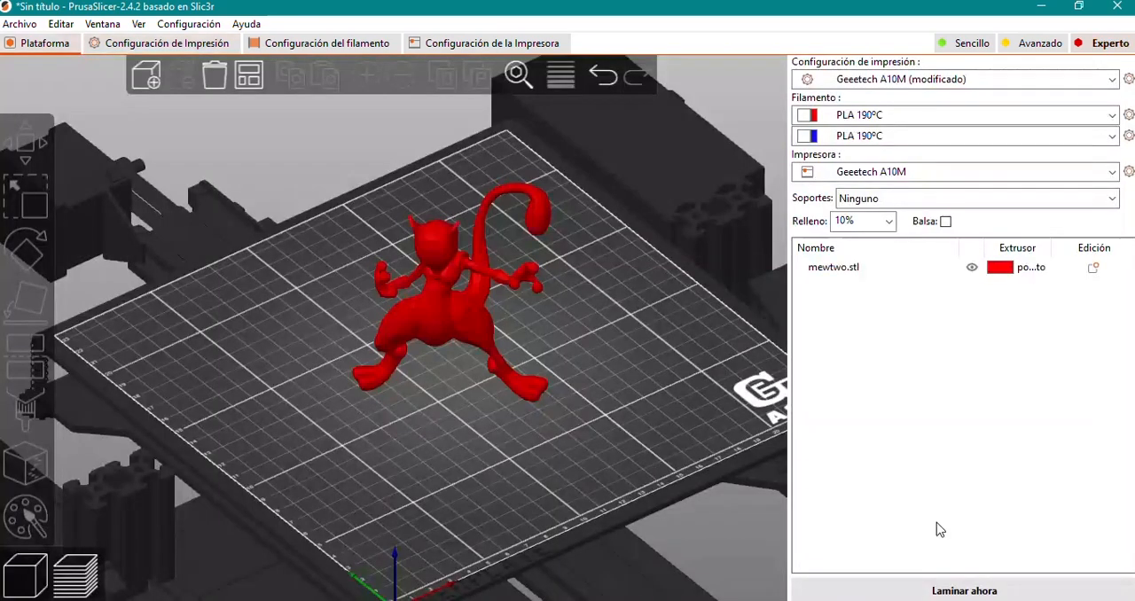
Slice mewtwo.stl and hide the travel moves (Recorrido) in the sliced preview.
{"action": "left_click", "coordinate": [968, 589]}
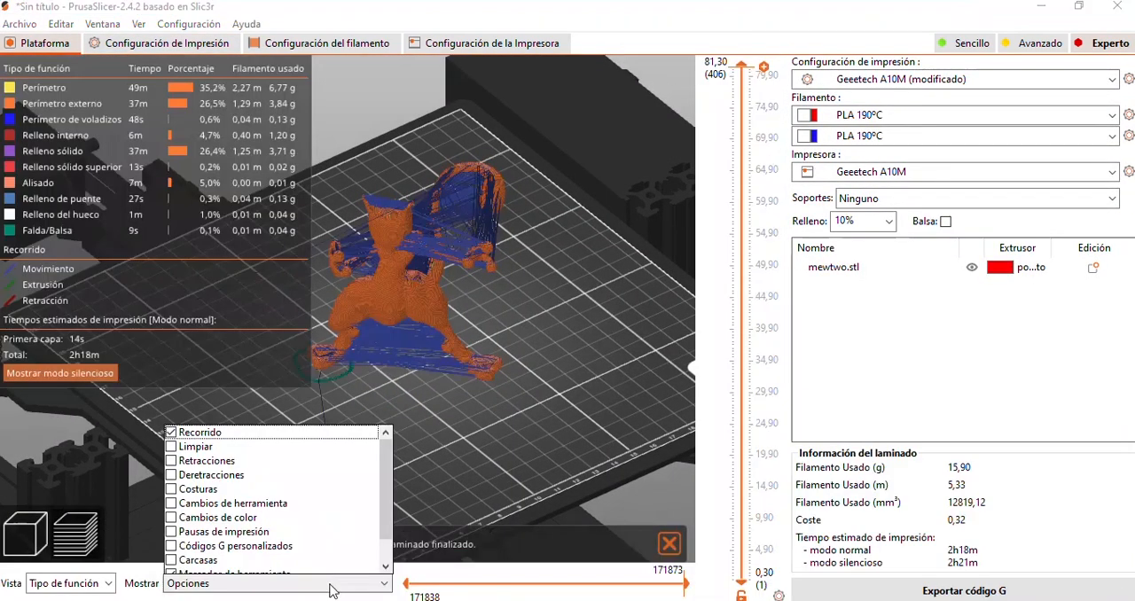
{"action": "left_click", "coordinate": [171, 433]}
Examine the model's internal and solid infill by cutting the layer preview at heights between about 32 and 53 mm.
{"action": "left_click_drag", "start_coordinate": [740, 67], "coordinate": [717, 373]}
{"action": "left_click_drag", "start_coordinate": [508, 348], "coordinate": [494, 383]}
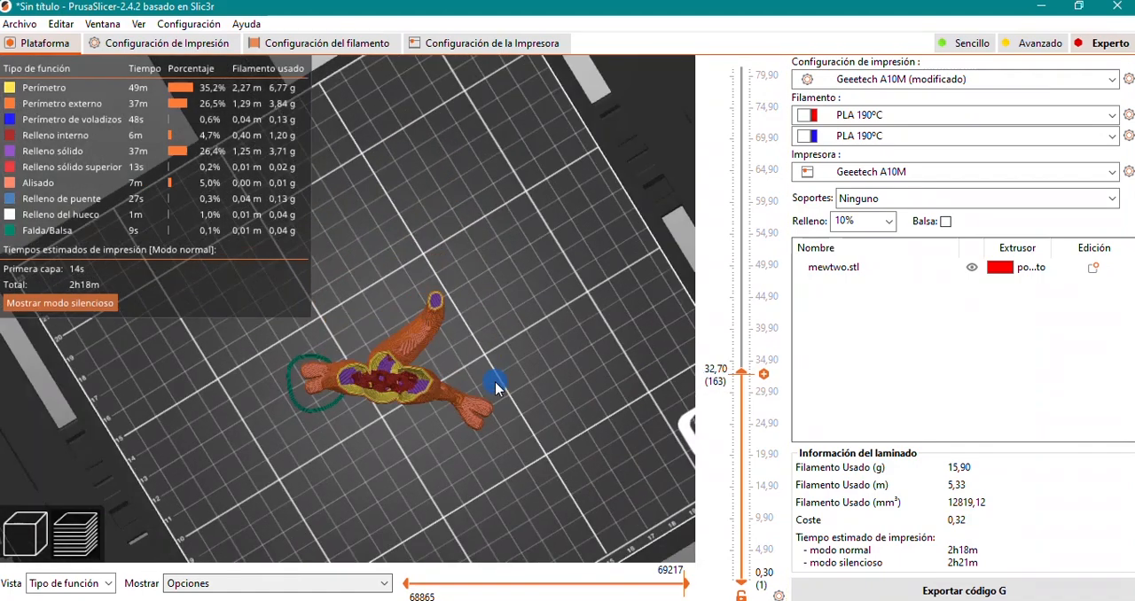
{"action": "scroll", "coordinate": [495, 381], "scroll_direction": "up", "scroll_amount": 5}
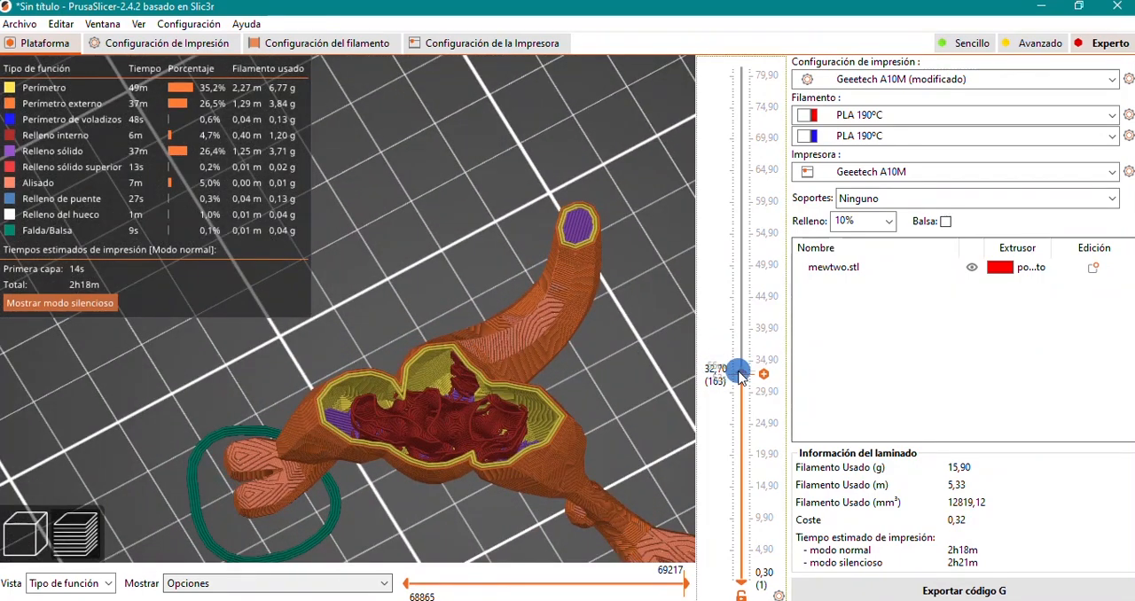
{"action": "mouse_move", "coordinate": [741, 373]}
{"action": "left_mouse_down"}
{"action": "mouse_move", "coordinate": [746, 440]}
{"action": "mouse_move", "coordinate": [748, 376]}
{"action": "left_mouse_up"}
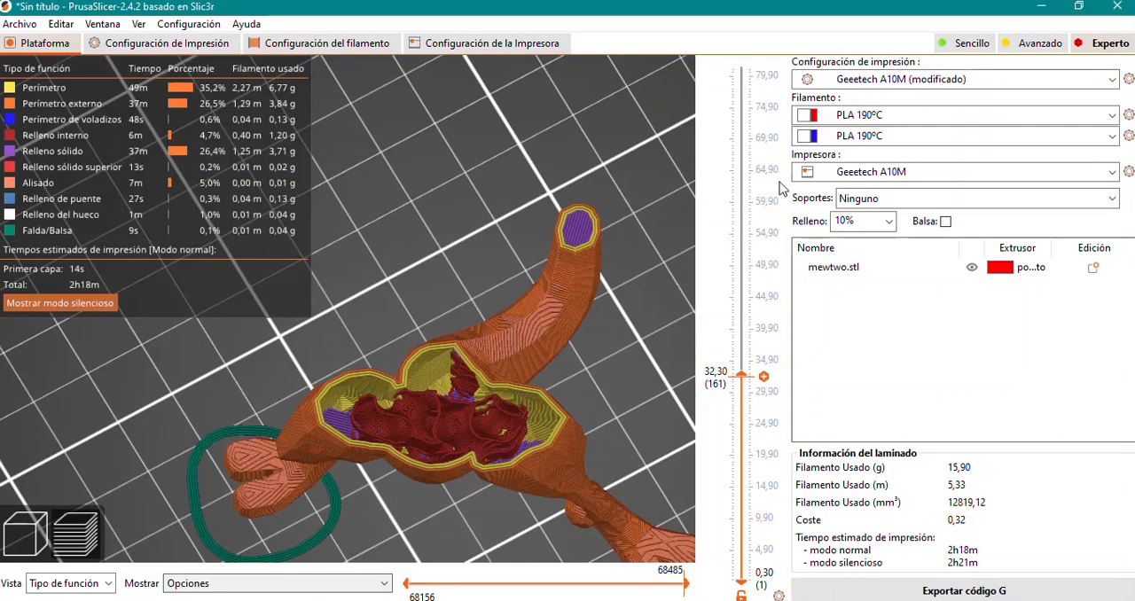
{"action": "left_click", "coordinate": [761, 251]}
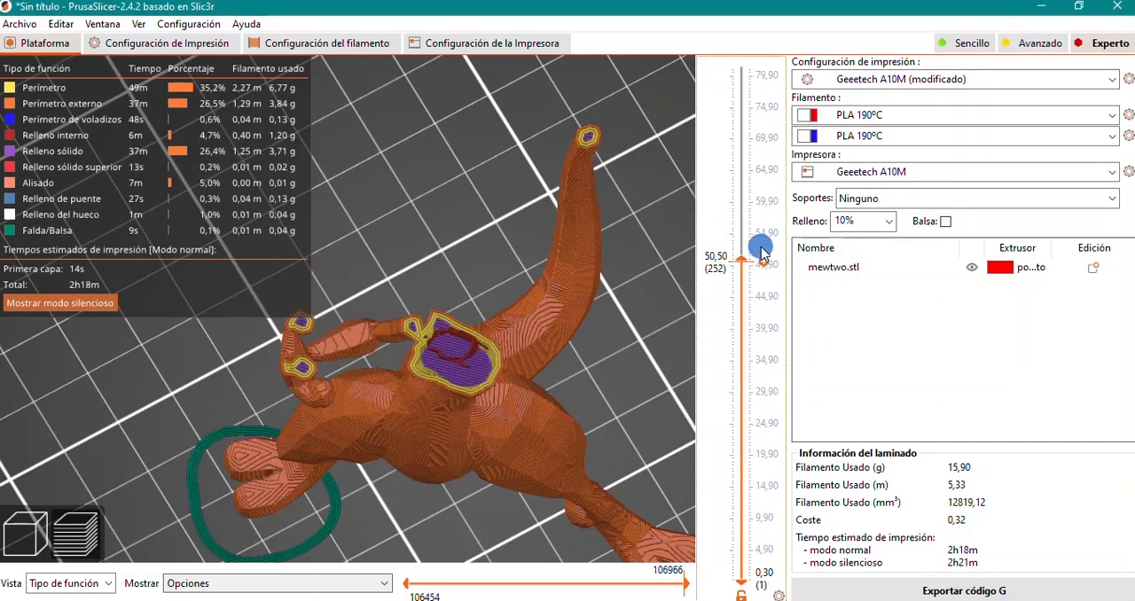
{"action": "left_click_drag", "start_coordinate": [761, 248], "coordinate": [752, 294]}
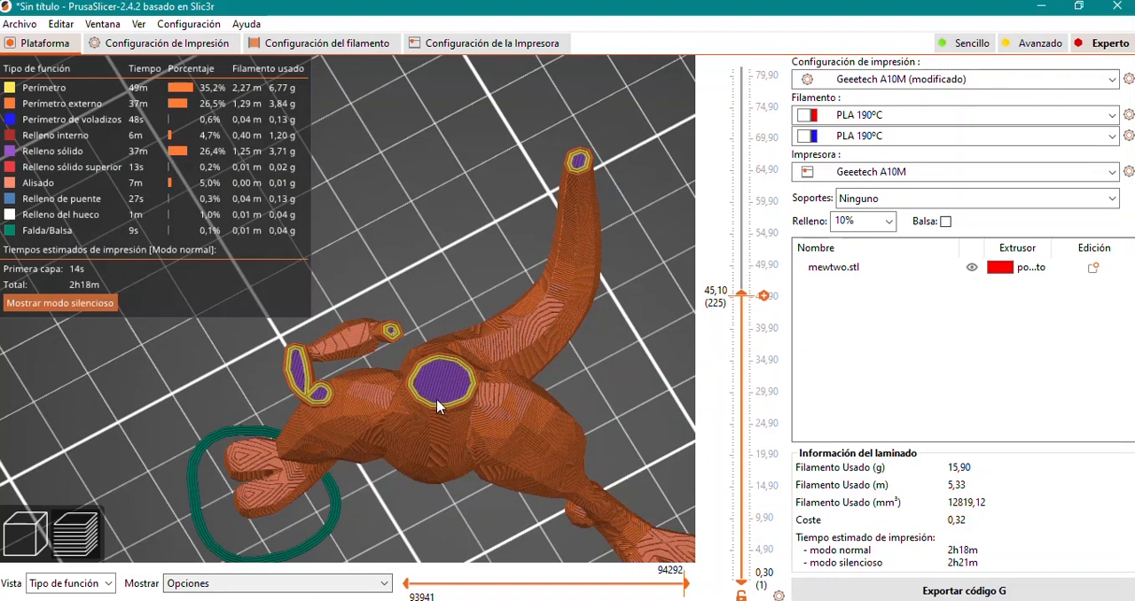
{"action": "left_click_drag", "start_coordinate": [750, 296], "coordinate": [749, 244]}
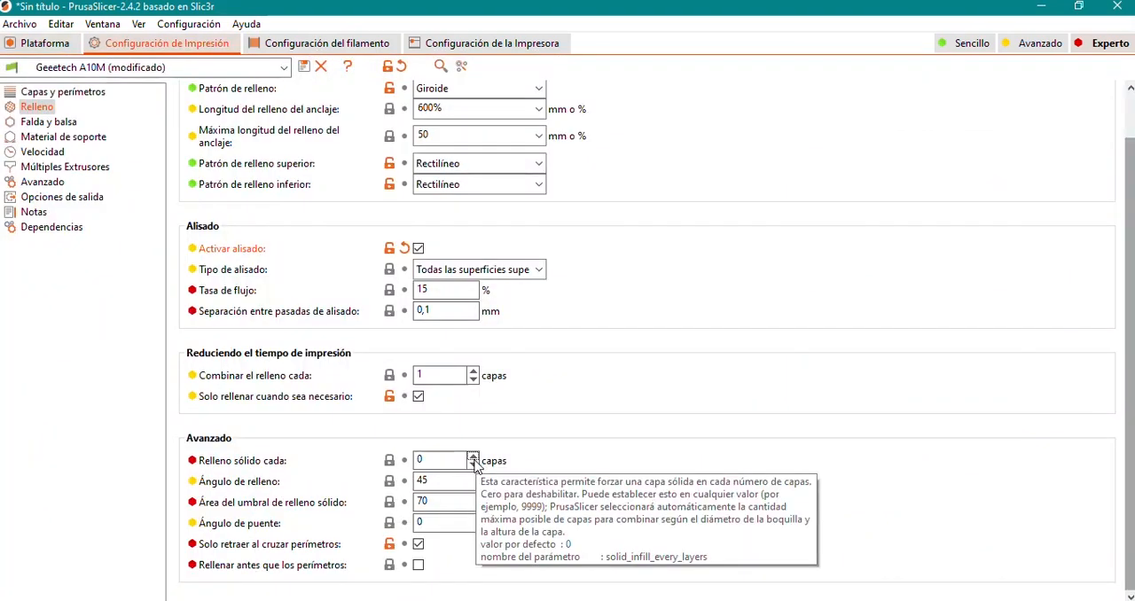
Set solid infill (Relleno sólido cada) to every 3 layers and slice the model again.
{"action": "left_click", "coordinate": [473, 457]}
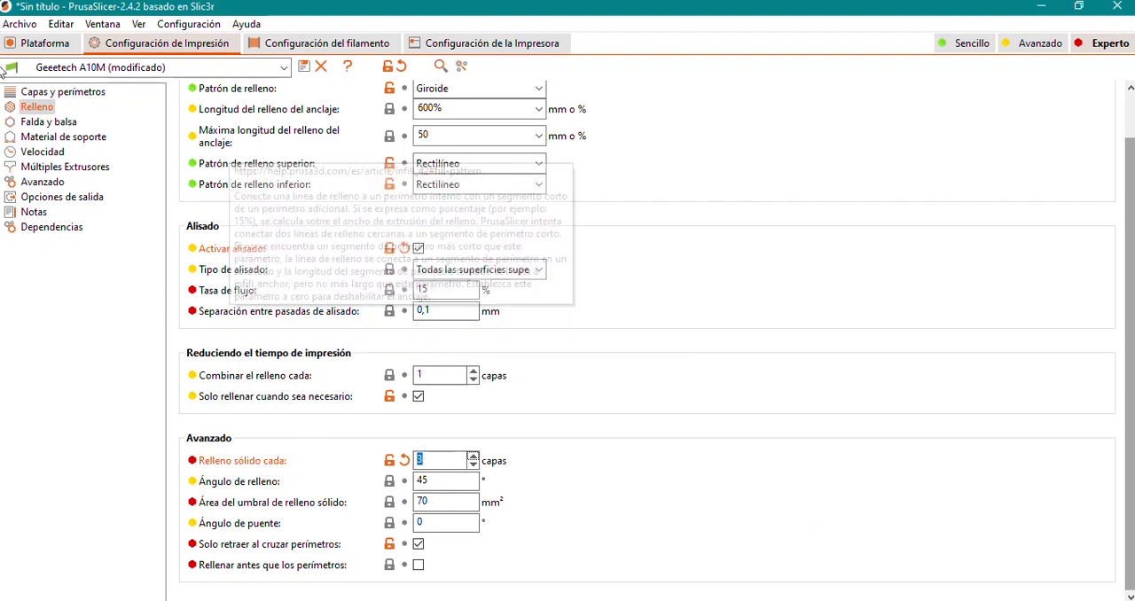
{"action": "left_click", "coordinate": [38, 43]}
{"action": "left_click", "coordinate": [872, 591]}
Step through the preview layers from about 23.5 to 25.5 mm height to examine the periodic solid infill.
{"action": "left_click_drag", "start_coordinate": [752, 393], "coordinate": [752, 436]}
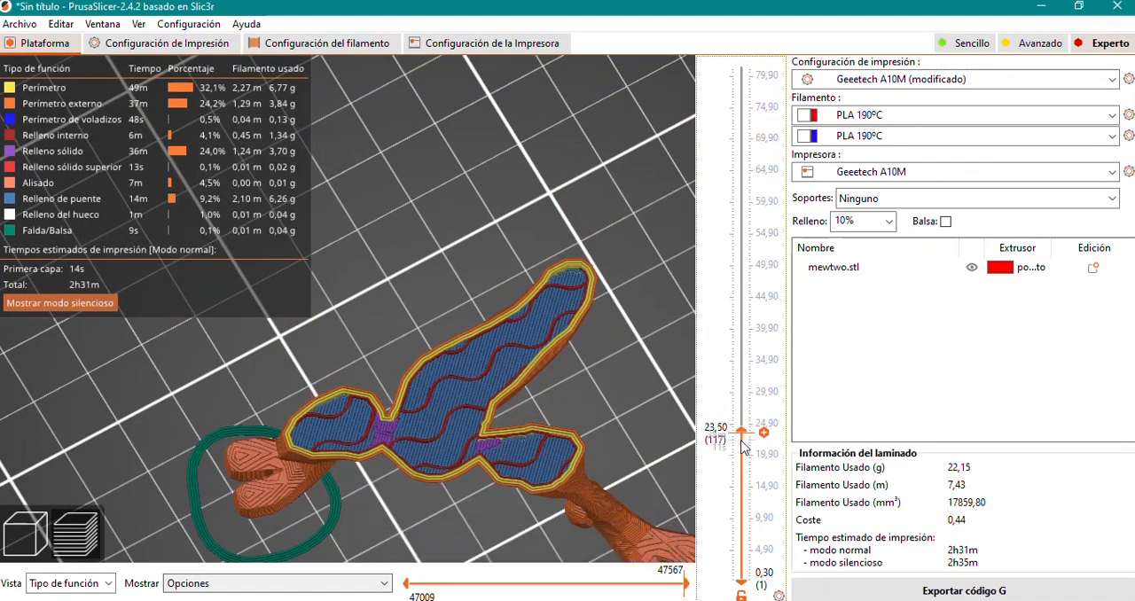
{"action": "scroll", "coordinate": [766, 380], "scroll_direction": "up", "scroll_amount": 1}
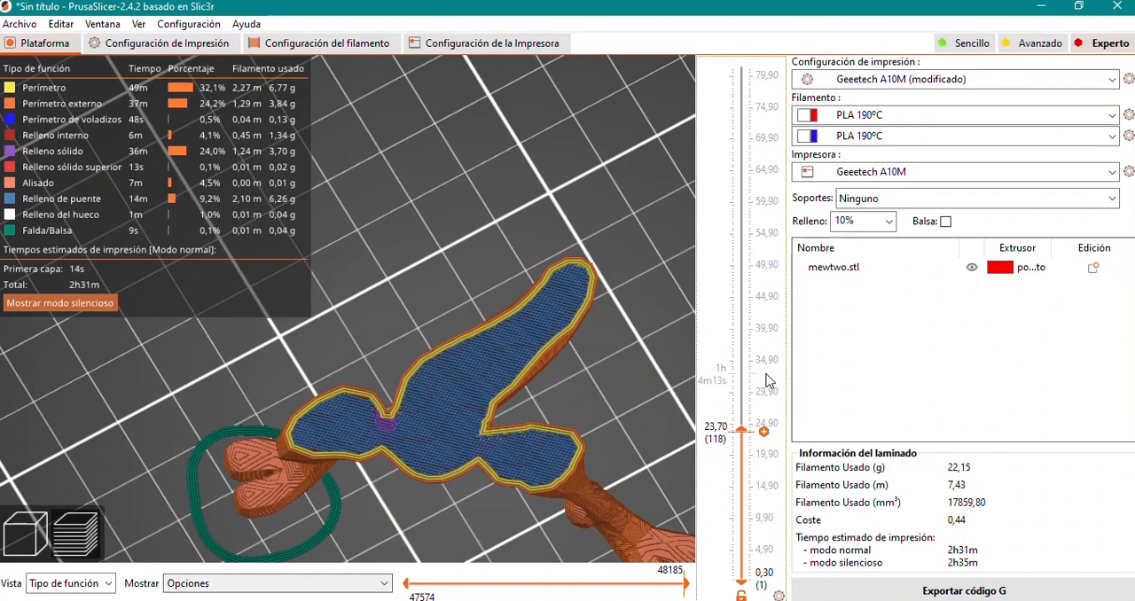
{"action": "scroll", "coordinate": [767, 380], "scroll_direction": "up", "scroll_amount": 3}
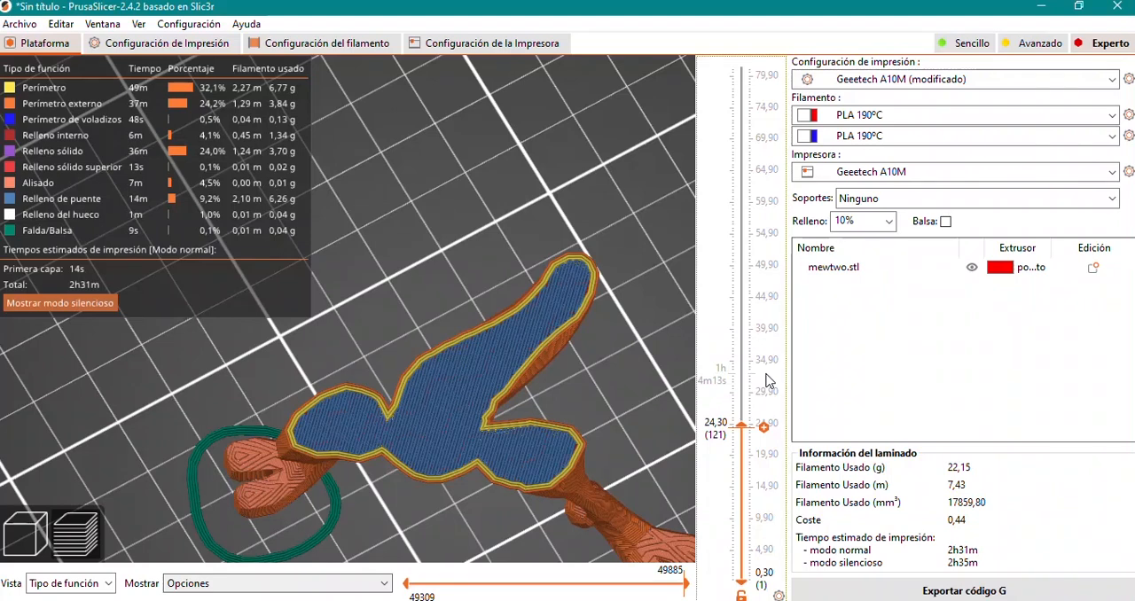
{"action": "scroll", "coordinate": [767, 379], "scroll_direction": "down", "scroll_amount": 4}
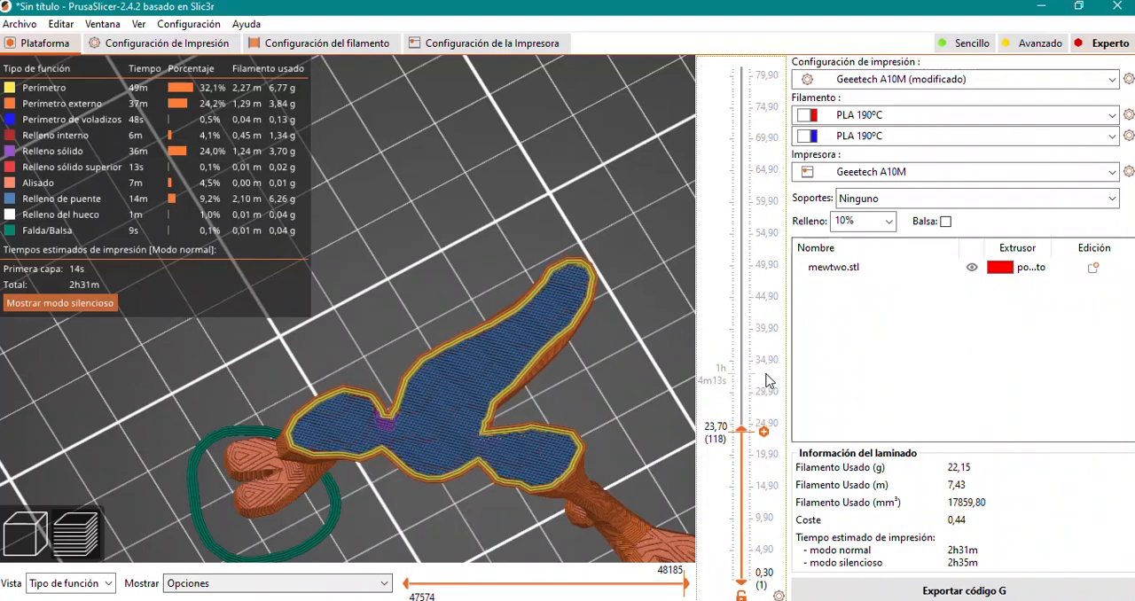
{"action": "scroll", "coordinate": [766, 379], "scroll_direction": "up", "scroll_amount": 1}
{"action": "scroll", "coordinate": [707, 467], "scroll_direction": "up", "scroll_amount": 3}
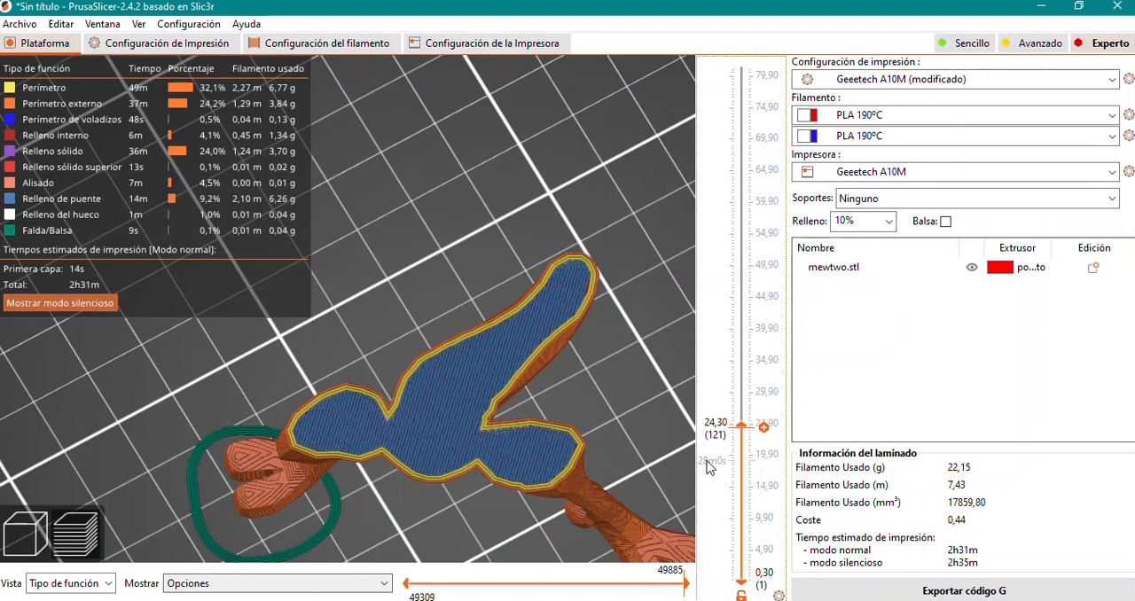
{"action": "scroll", "coordinate": [707, 468], "scroll_direction": "up", "scroll_amount": 3}
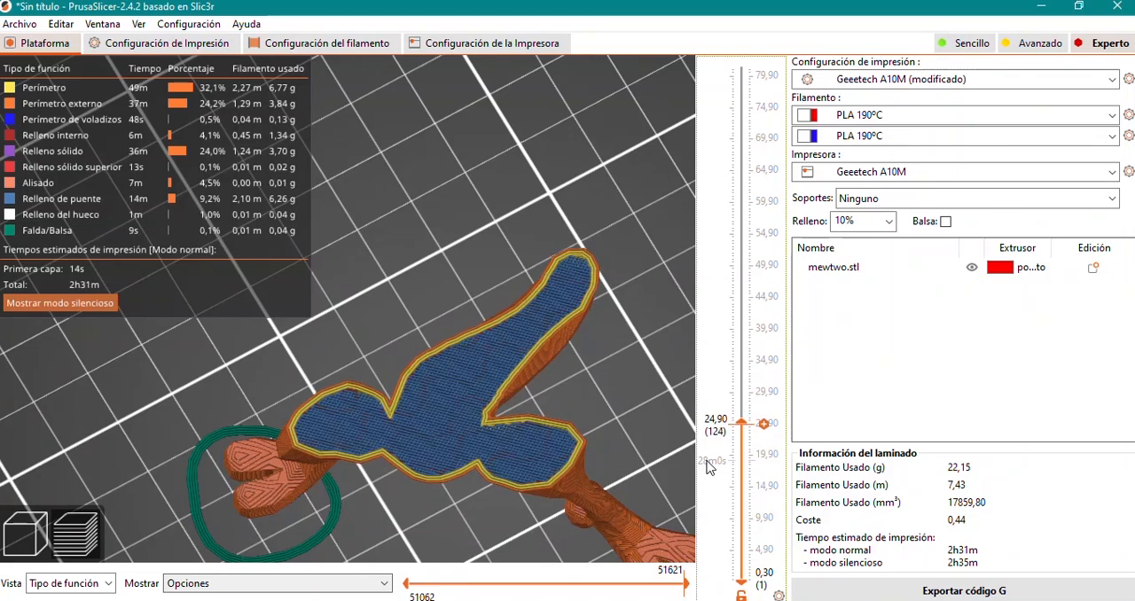
{"action": "scroll", "coordinate": [707, 468], "scroll_direction": "up", "scroll_amount": 3}
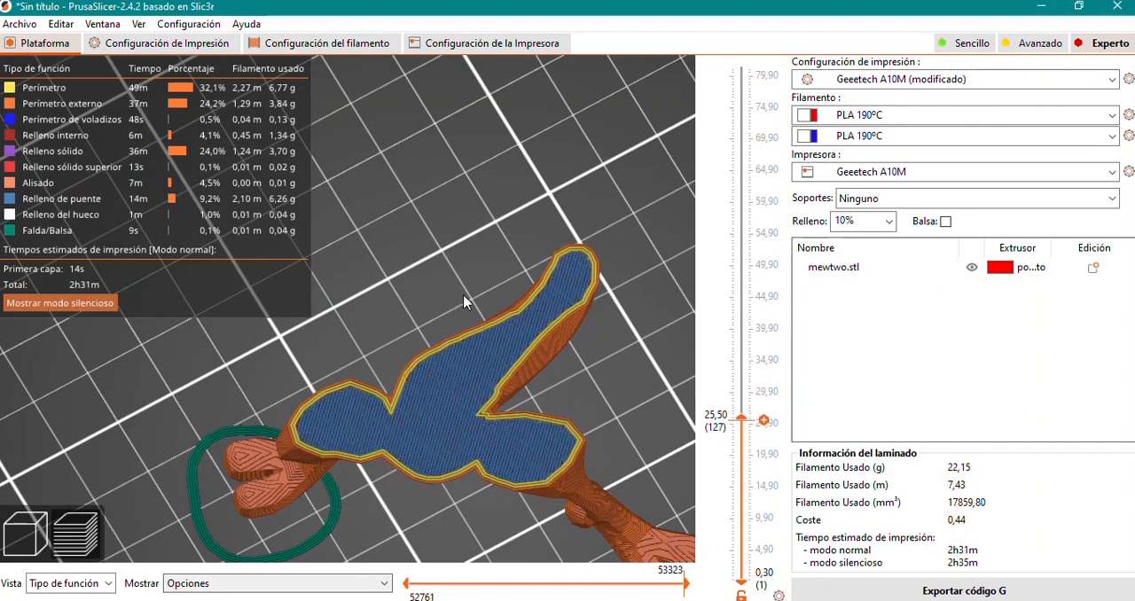
Reset the solid infill interval (Relleno sólido cada) to its default of 0 layers.
{"action": "left_click", "coordinate": [170, 46]}
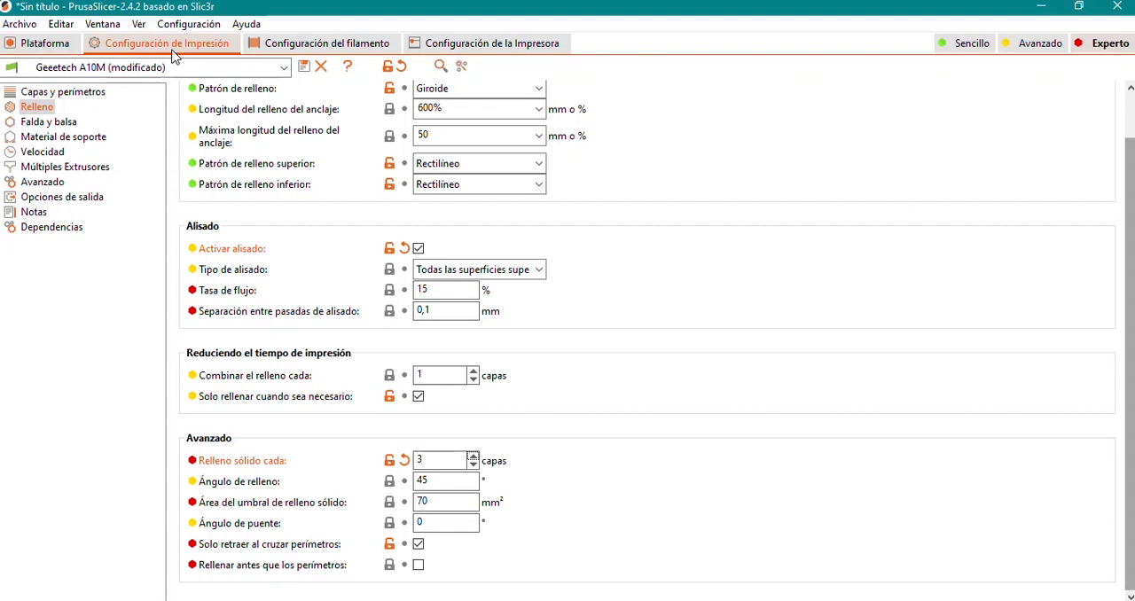
{"action": "left_click", "coordinate": [388, 460]}
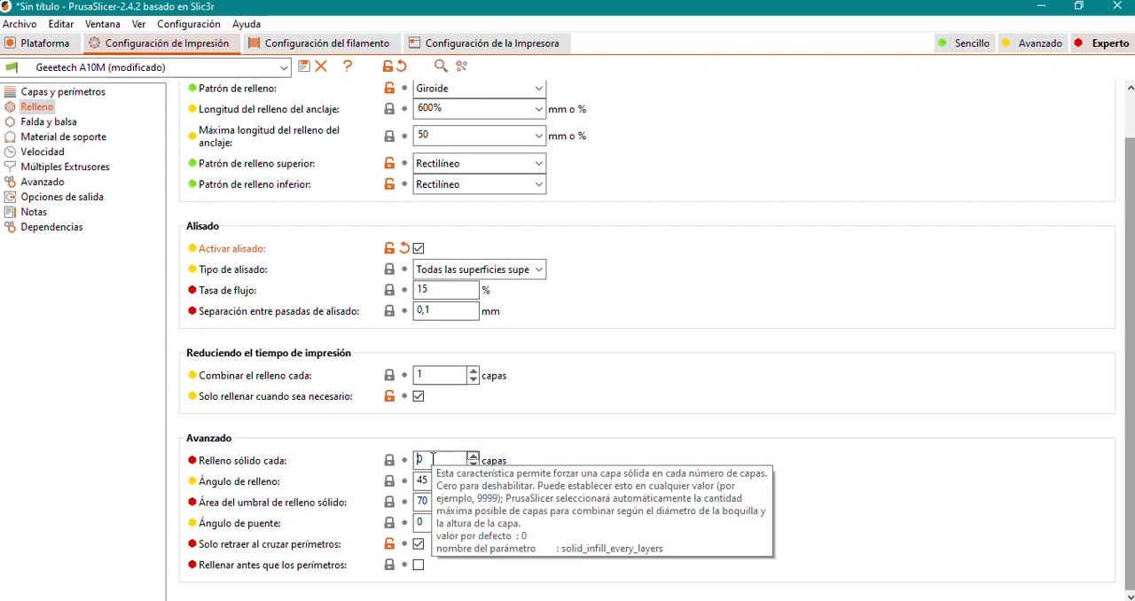
{"action": "double_click", "coordinate": [425, 459]}
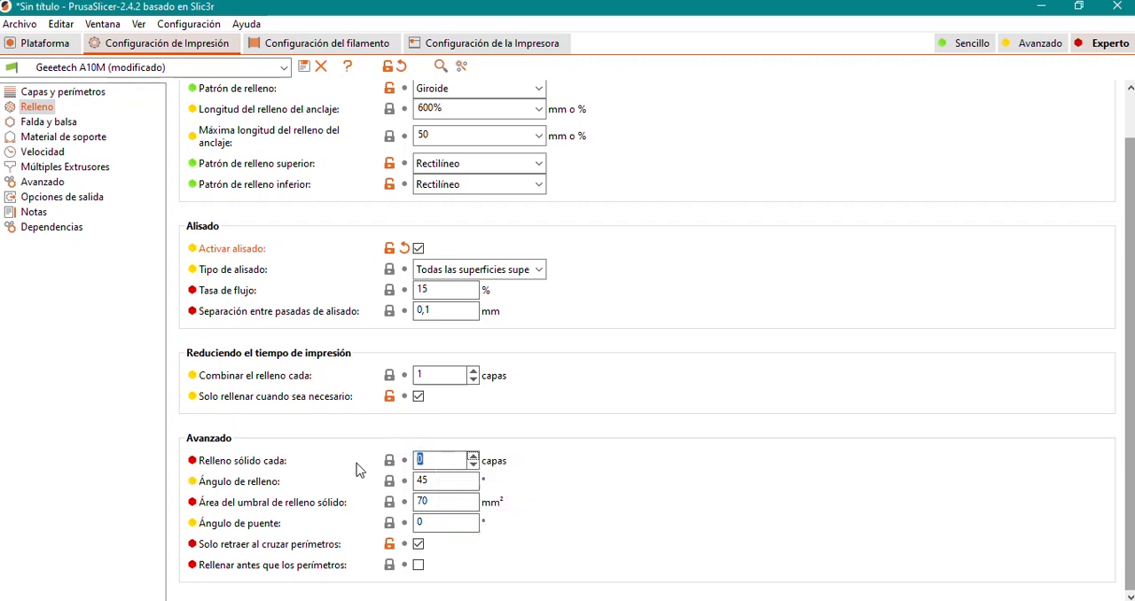
Re-slice the model and examine its interior infill at heights of about 41 and 64.5 mm.
{"action": "left_click", "coordinate": [44, 42]}
{"action": "left_click", "coordinate": [925, 585]}
{"action": "left_click_drag", "start_coordinate": [743, 75], "coordinate": [733, 329]}
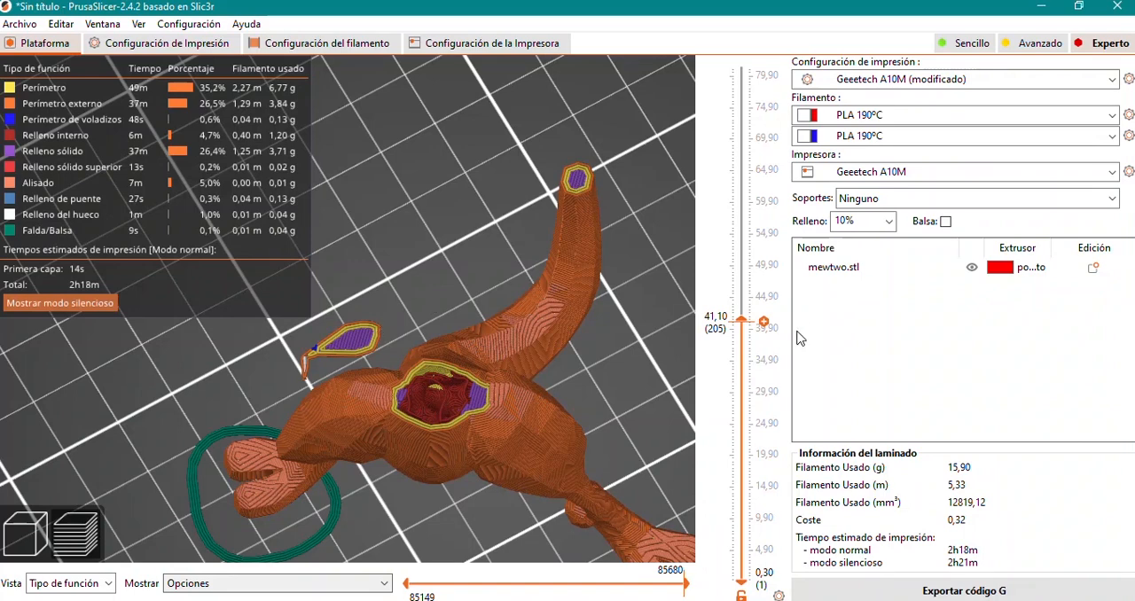
{"action": "left_click_drag", "start_coordinate": [740, 326], "coordinate": [741, 257]}
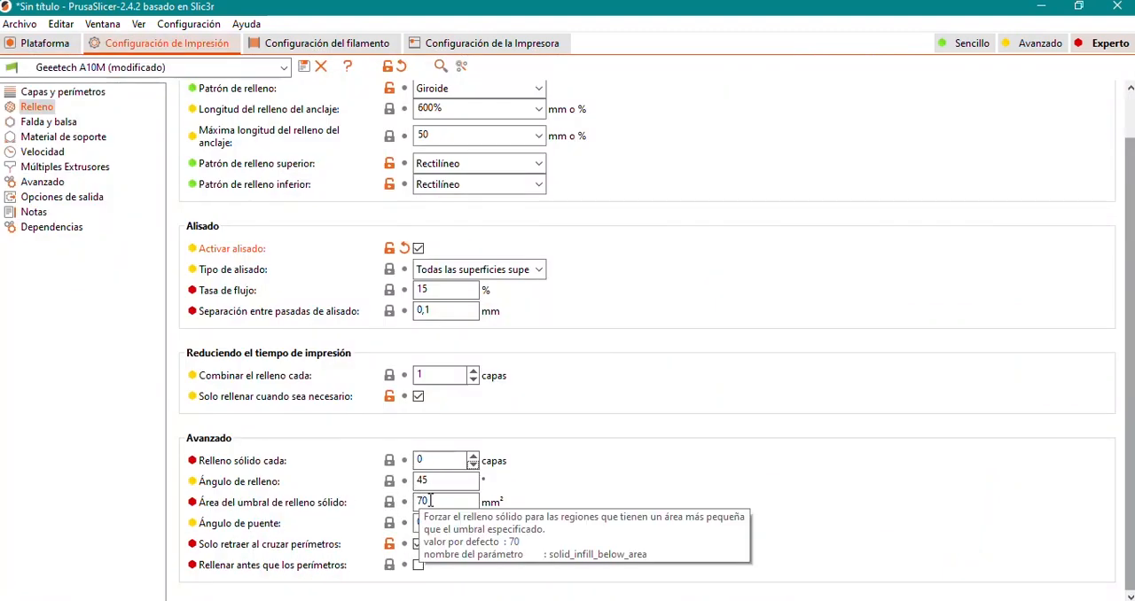
Set the solid infill threshold area (Área del umbral de relleno sólido) to 10 mm² and re-slice the model.
{"action": "double_click", "coordinate": [427, 502]}
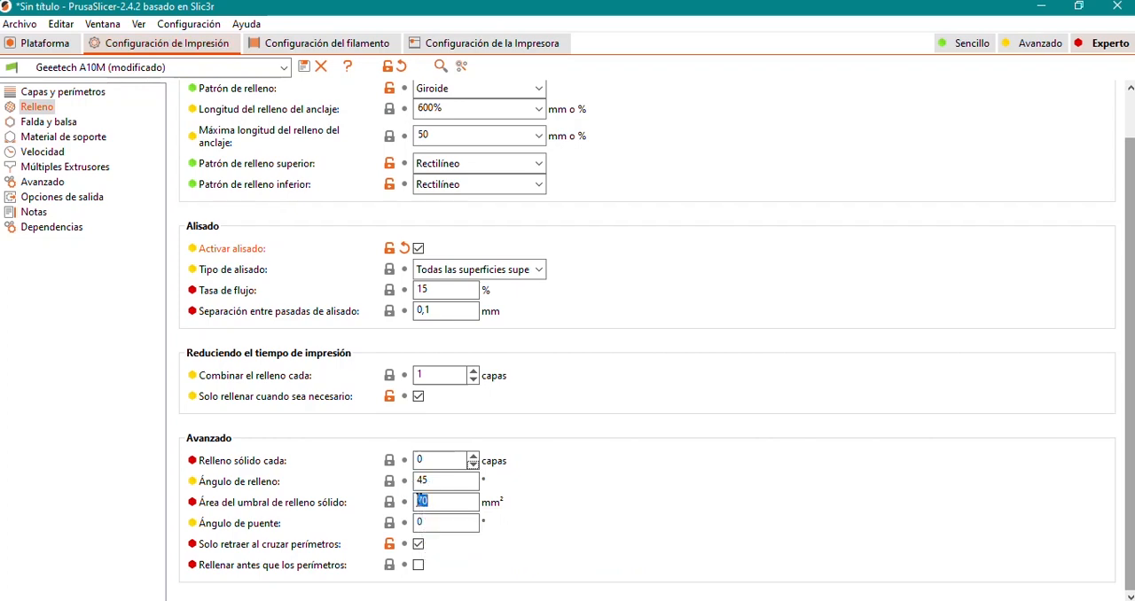
{"action": "type", "text": "10"}
{"action": "left_click", "coordinate": [40, 42]}
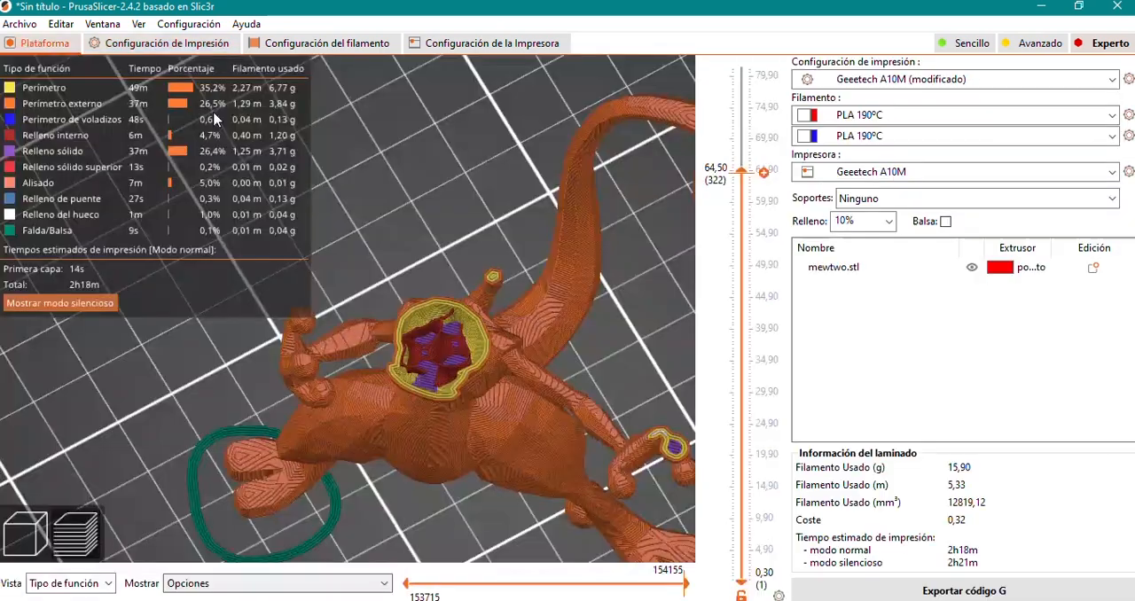
{"action": "left_click", "coordinate": [889, 590]}
Examine the solid infill in the arms and body at about 51 mm height, then in higher layers.
{"action": "left_click_drag", "start_coordinate": [741, 66], "coordinate": [746, 267]}
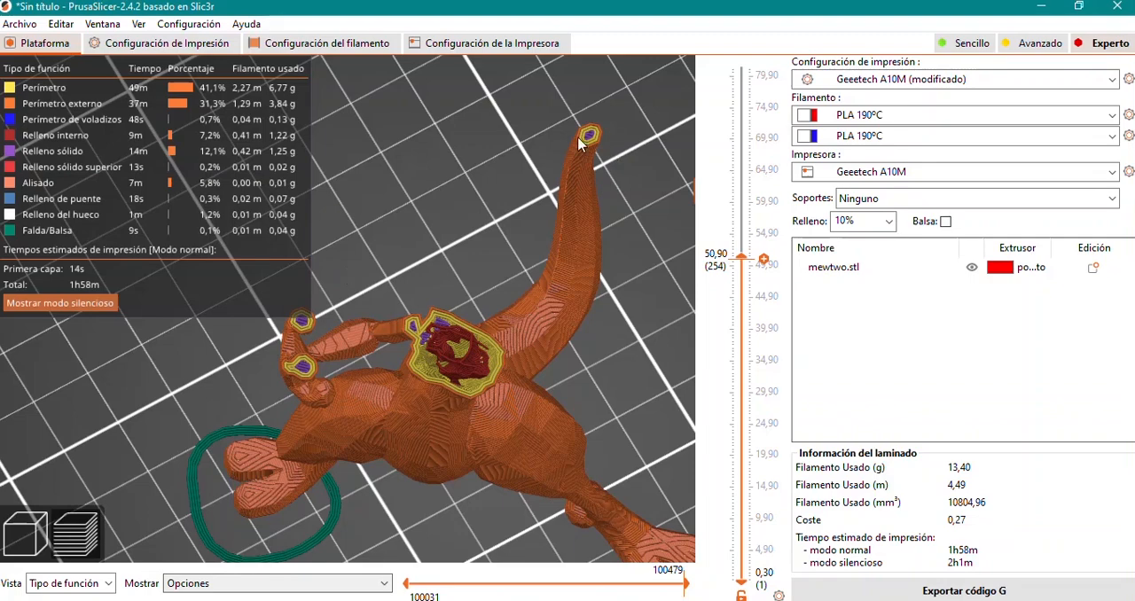
{"action": "left_click_drag", "start_coordinate": [290, 380], "coordinate": [256, 430]}
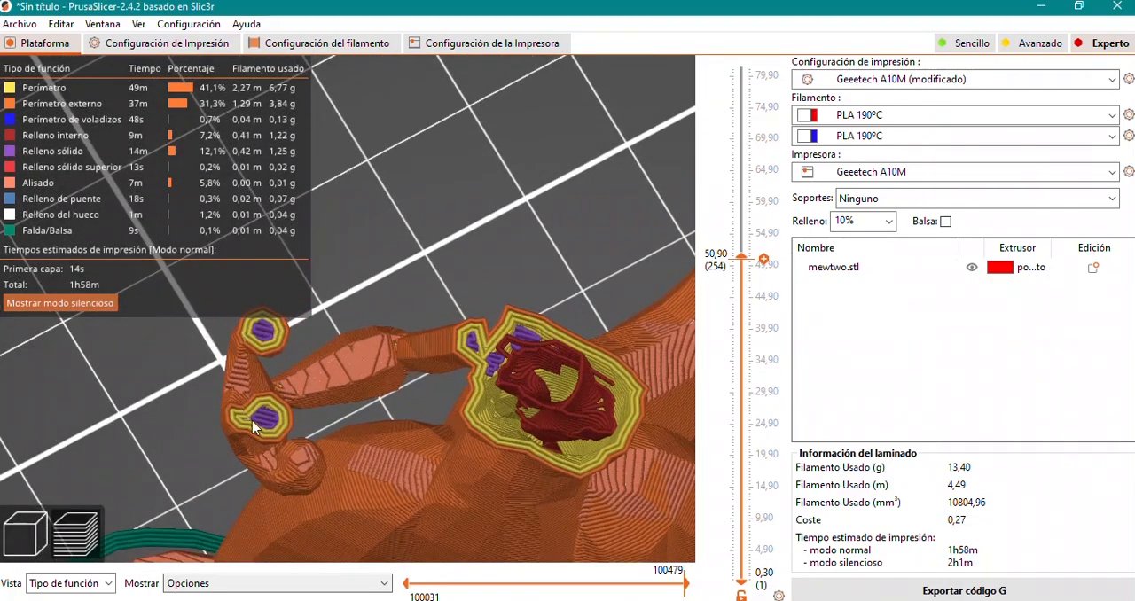
{"action": "left_click_drag", "start_coordinate": [742, 258], "coordinate": [739, 195]}
Reset the solid infill threshold area to its default of 70 mm².
{"action": "left_click", "coordinate": [167, 42]}
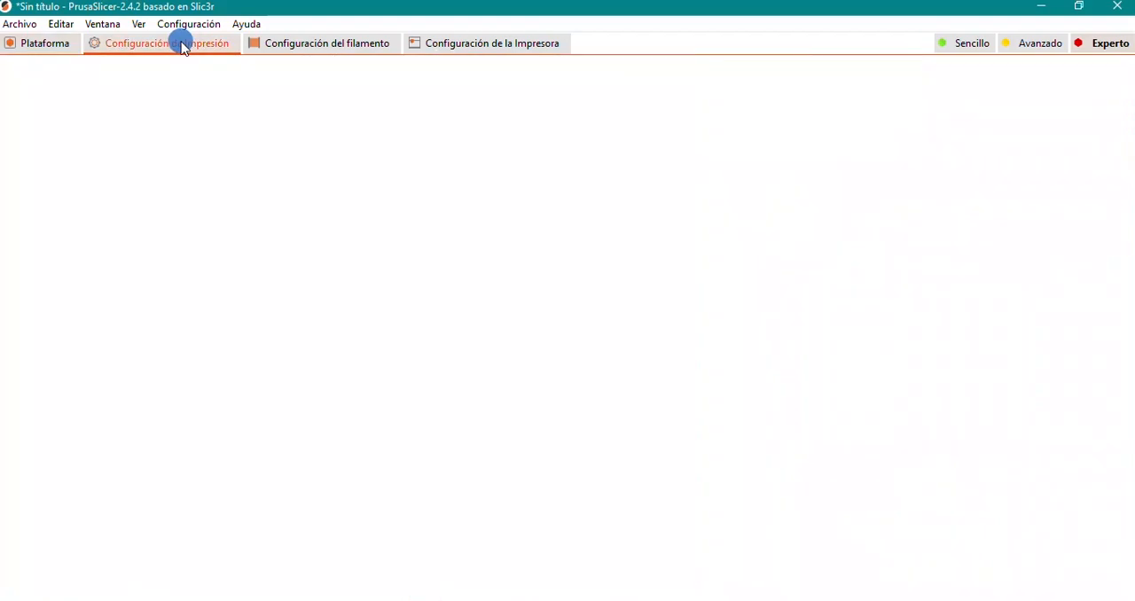
{"action": "double_click", "coordinate": [433, 502]}
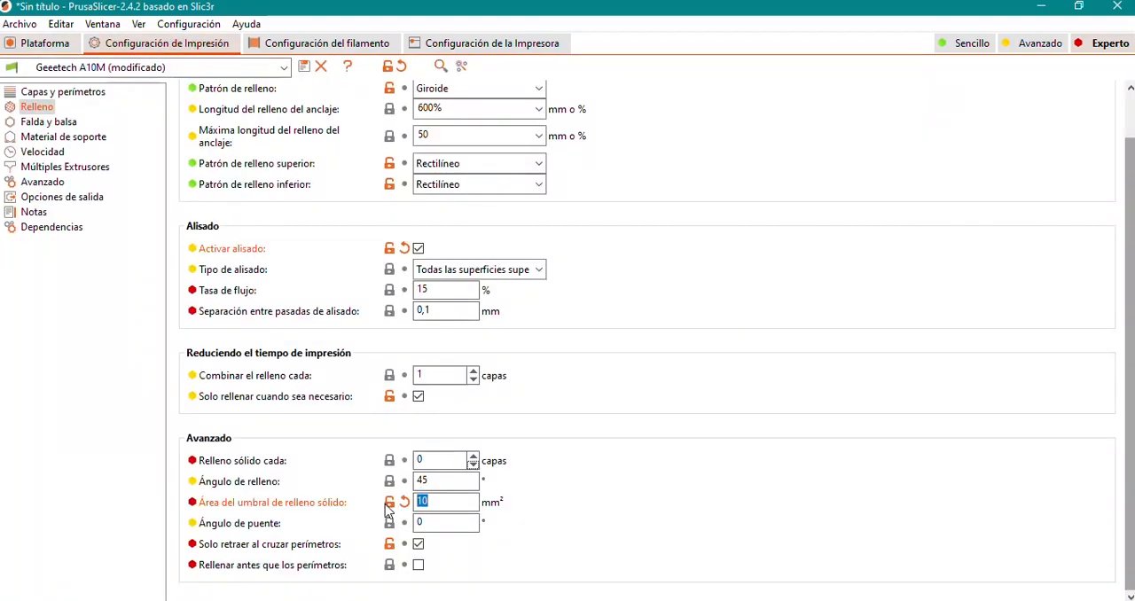
{"action": "left_click", "coordinate": [404, 502]}
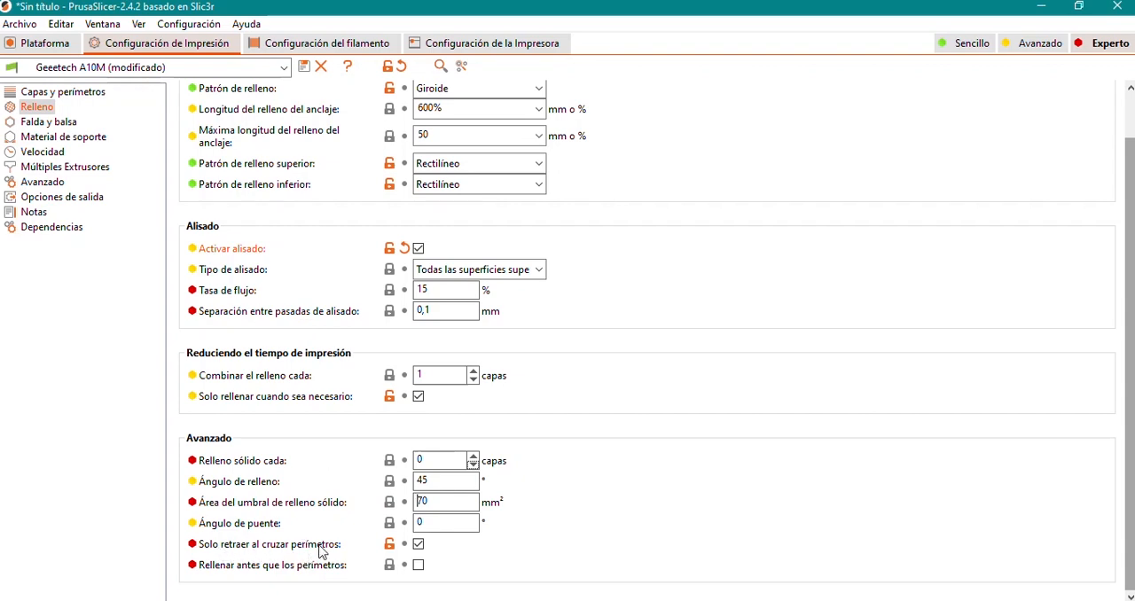
Slice the model again and examine the solid infill of the layer at 60.5 mm height.
{"action": "left_click", "coordinate": [17, 41]}
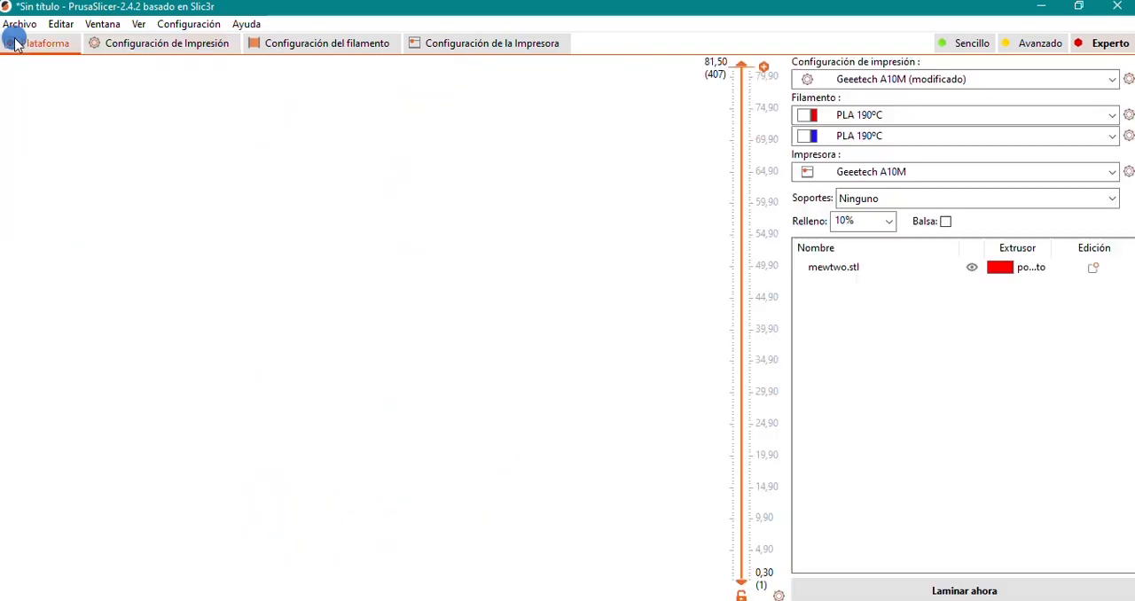
{"action": "scroll", "coordinate": [481, 289], "scroll_direction": "down", "scroll_amount": 3}
{"action": "left_click", "coordinate": [965, 590]}
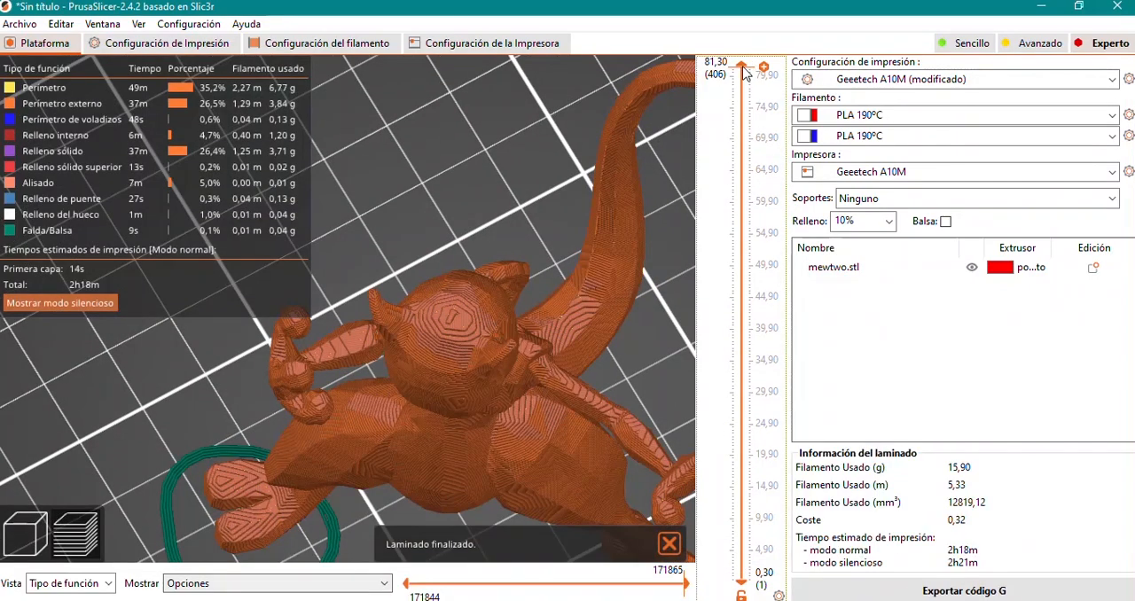
{"action": "left_click_drag", "start_coordinate": [741, 66], "coordinate": [745, 199]}
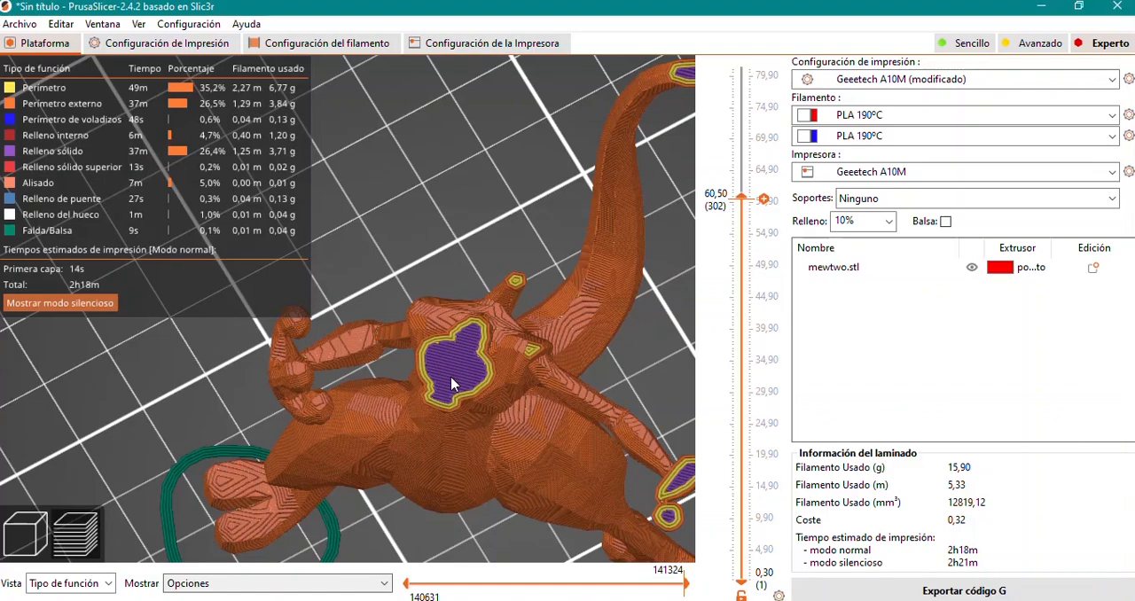
Review the advanced infill options, then examine the perimeters and solid infill of the first layer at 0.30 mm height.
{"action": "left_click", "coordinate": [202, 44]}
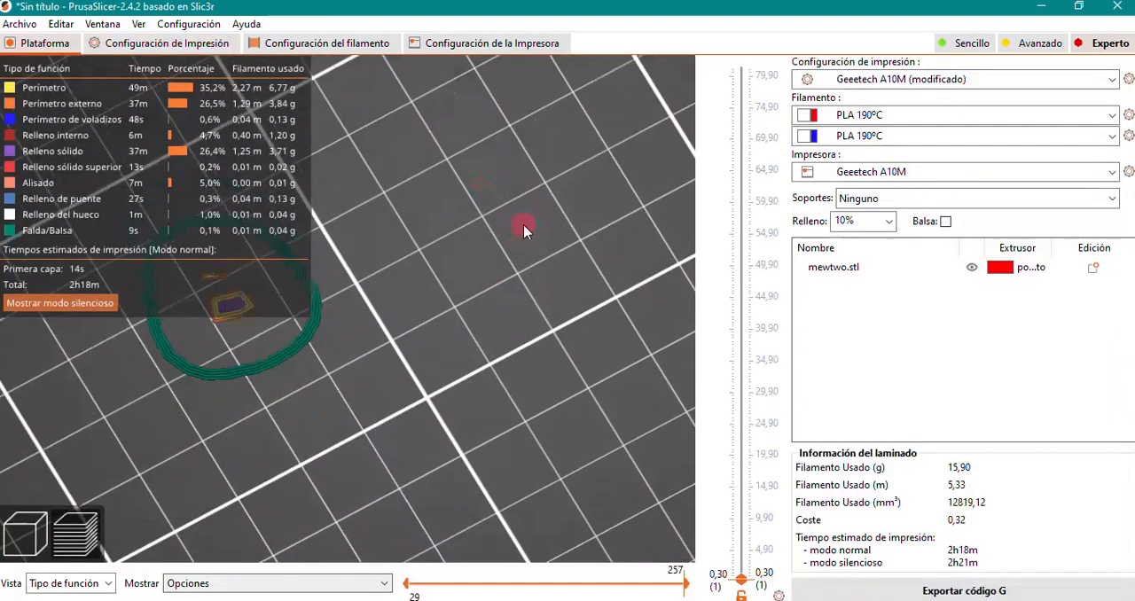
{"action": "left_click_drag", "start_coordinate": [523, 224], "coordinate": [513, 287]}
{"action": "scroll", "coordinate": [514, 286], "scroll_direction": "down", "scroll_amount": 5}
{"action": "right_click_drag", "start_coordinate": [213, 348], "coordinate": [441, 439]}
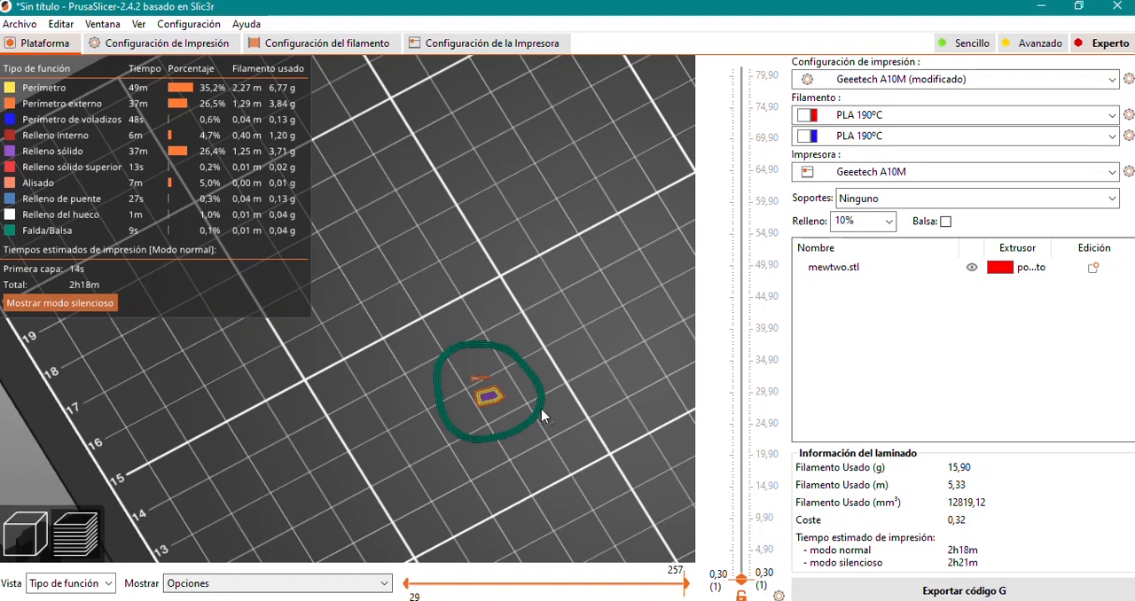
{"action": "right_click_drag", "start_coordinate": [541, 408], "coordinate": [488, 357]}
{"action": "scroll", "coordinate": [467, 341], "scroll_direction": "up", "scroll_amount": 6}
{"action": "scroll", "coordinate": [552, 369], "scroll_direction": "down", "scroll_amount": 6}
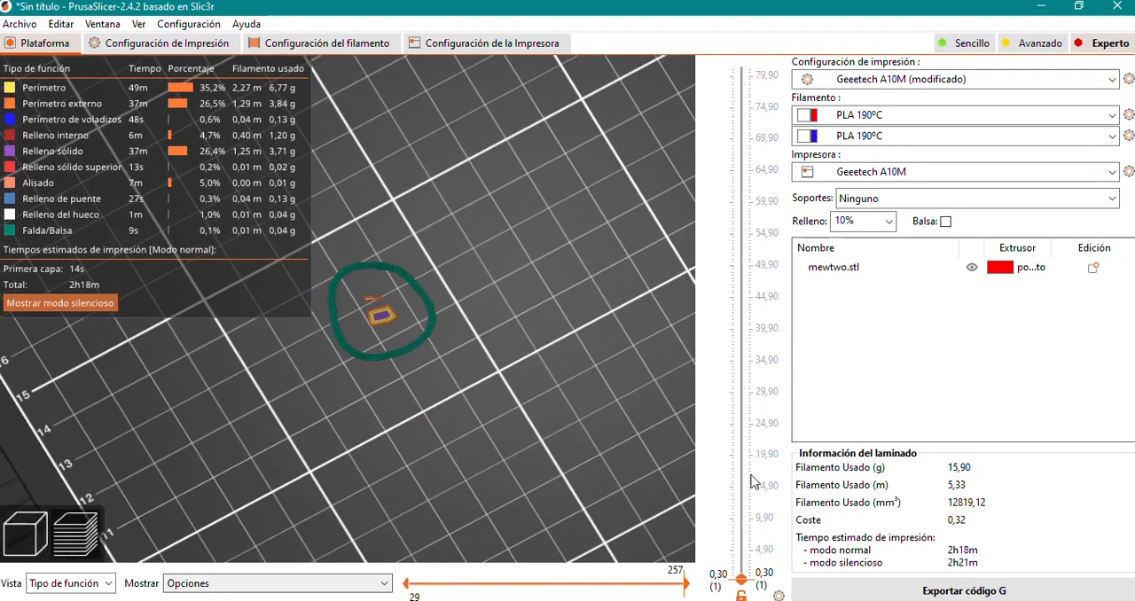
{"action": "mouse_move", "coordinate": [741, 577]}
{"action": "left_mouse_down"}
{"action": "mouse_move", "coordinate": [742, 546]}
{"action": "mouse_move", "coordinate": [746, 572]}
{"action": "left_mouse_up"}
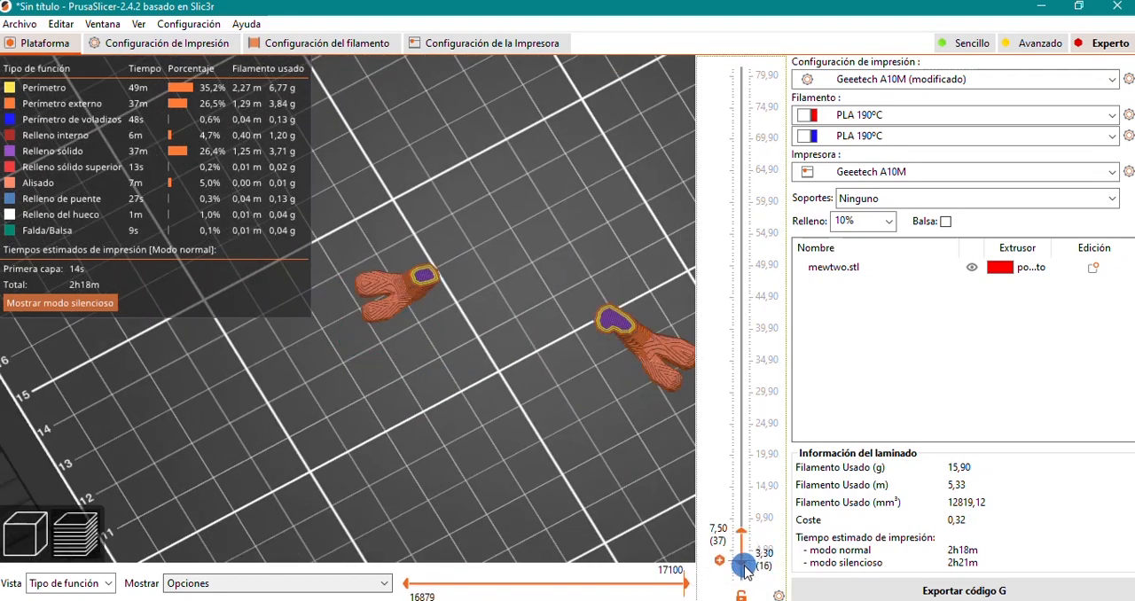
{"action": "left_click_drag", "start_coordinate": [745, 566], "coordinate": [745, 576]}
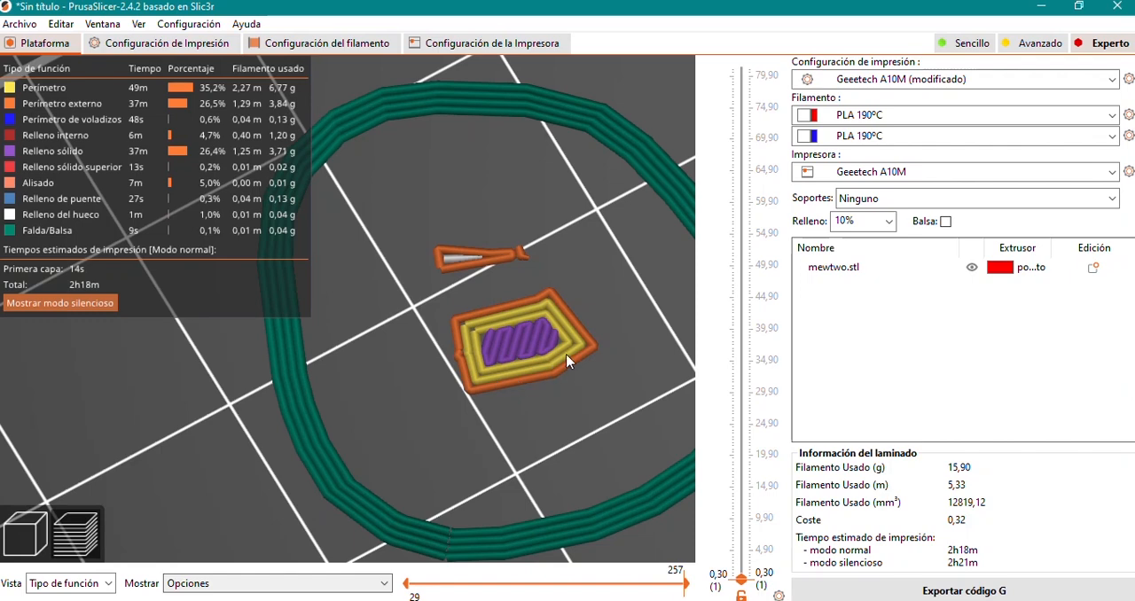
Open the skirt and brim settings (Falda y balsa) and compare the skirt options with the skirt around the first layer.
{"action": "left_click", "coordinate": [160, 42]}
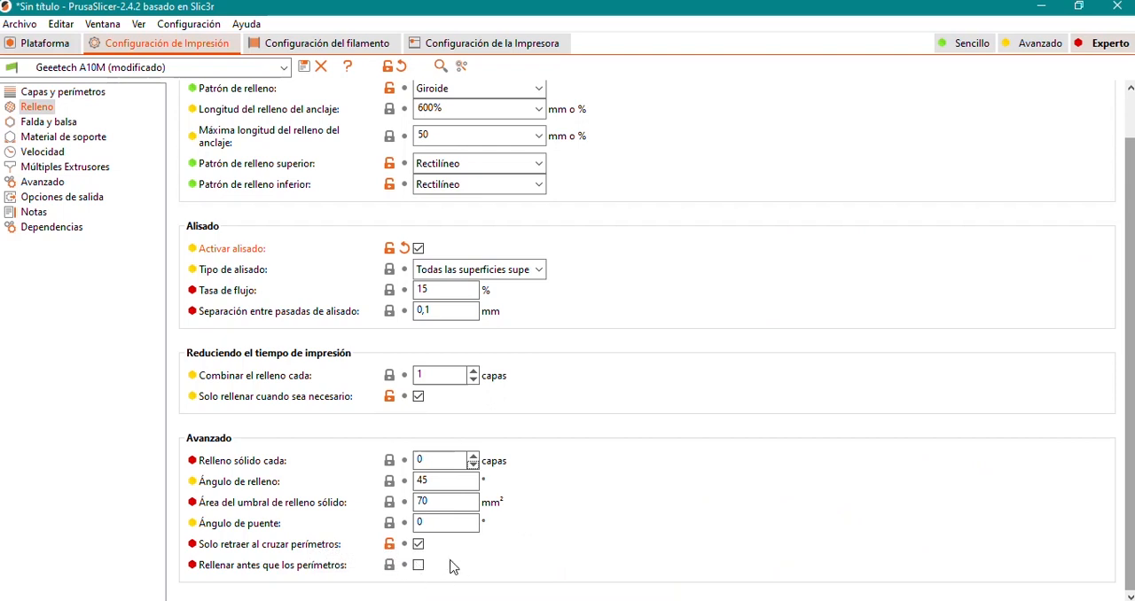
{"action": "left_click", "coordinate": [51, 122]}
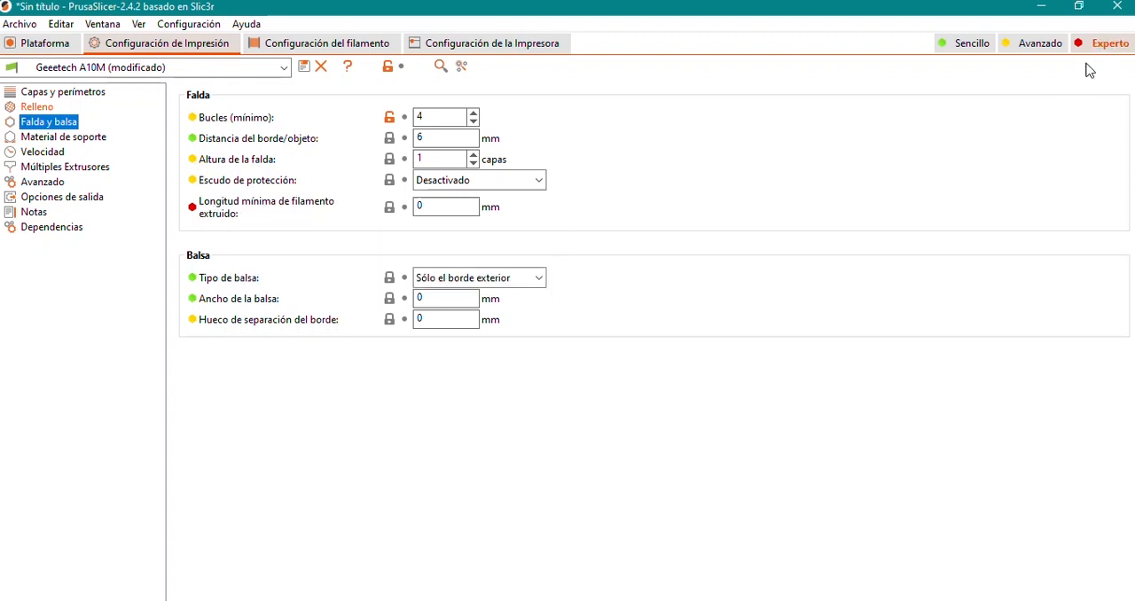
{"action": "mouse_move", "coordinate": [250, 222]}
{"action": "left_click", "coordinate": [40, 43]}
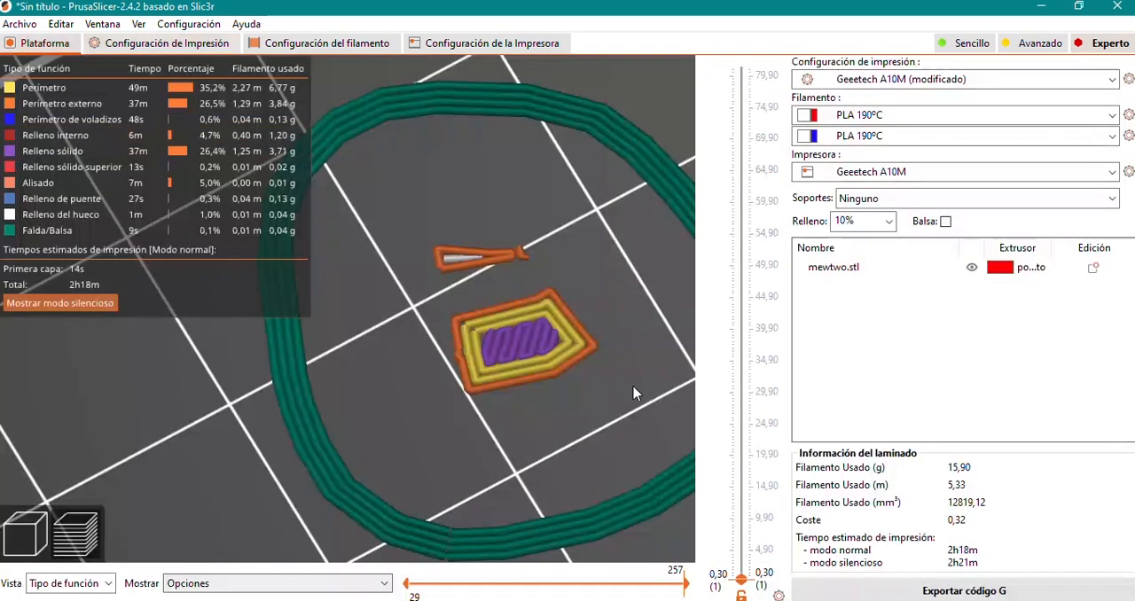
{"action": "scroll", "coordinate": [501, 248], "scroll_direction": "down", "scroll_amount": 3}
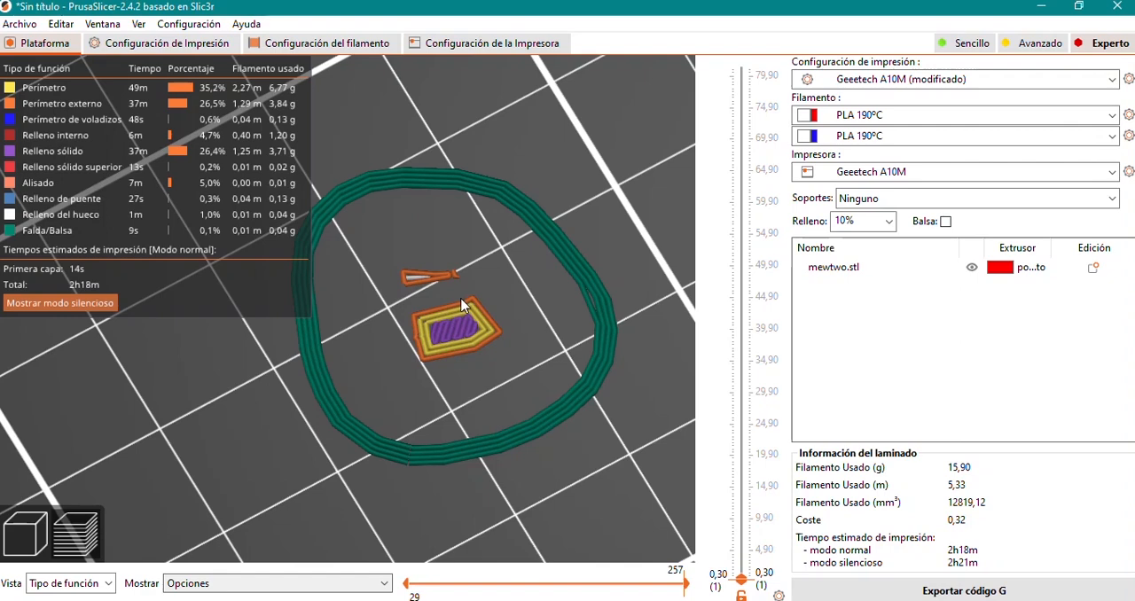
{"action": "left_click", "coordinate": [167, 42]}
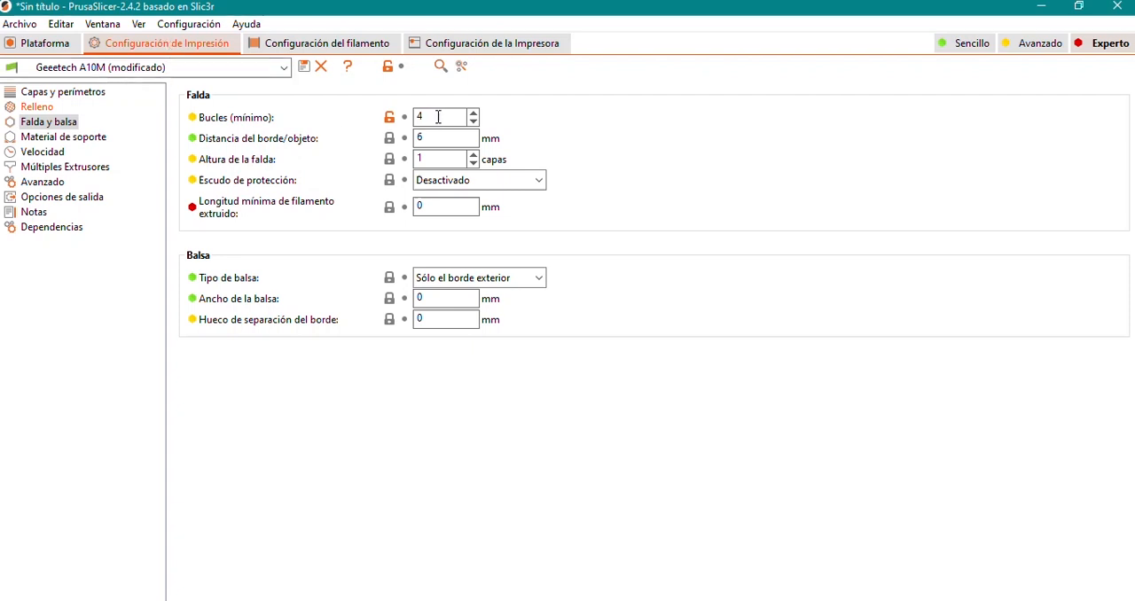
{"action": "mouse_move", "coordinate": [443, 117]}
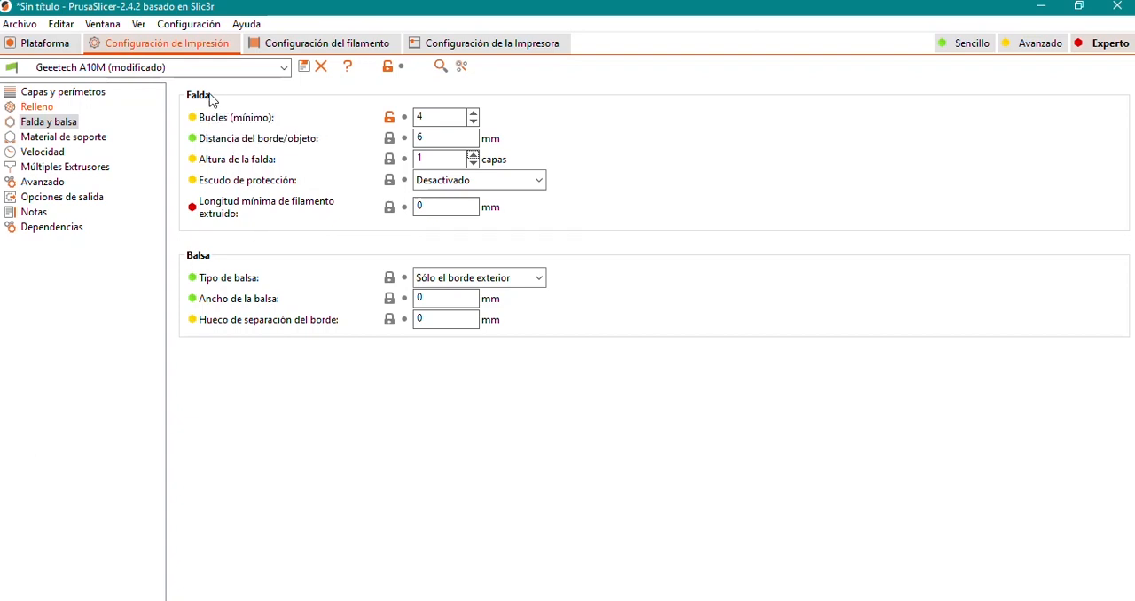
{"action": "left_click", "coordinate": [69, 52]}
{"action": "scroll", "coordinate": [426, 326], "scroll_direction": "down", "scroll_amount": 4}
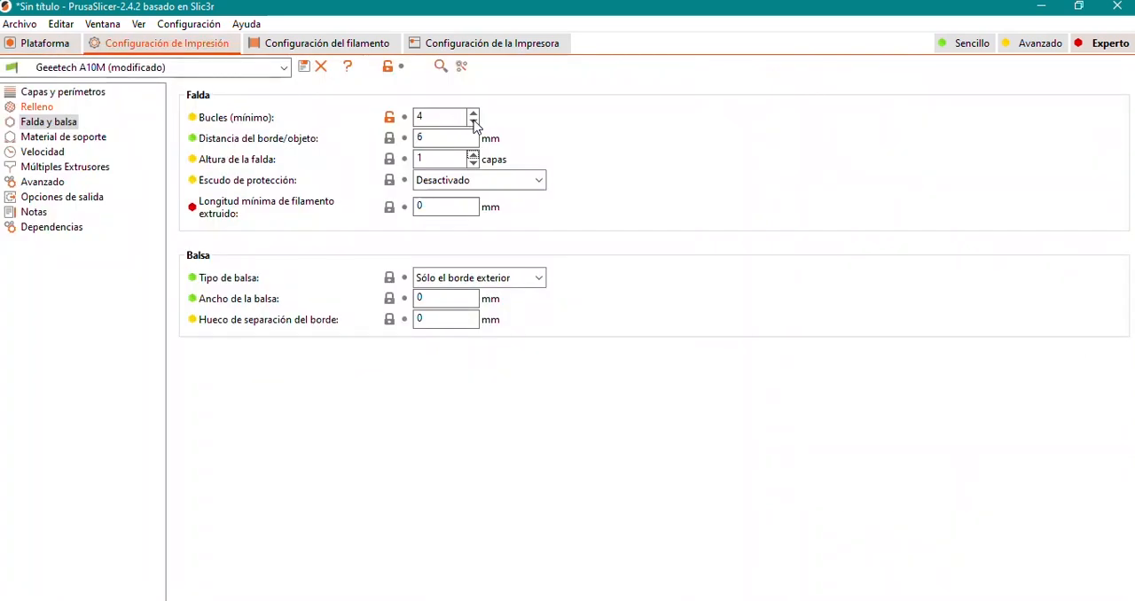
Set the minimum number of skirt loops (Bucles) to 2, re-slice the model, and show only the first layer at 0.30 mm.
{"action": "left_click", "coordinate": [471, 122]}
{"action": "left_click", "coordinate": [471, 121]}
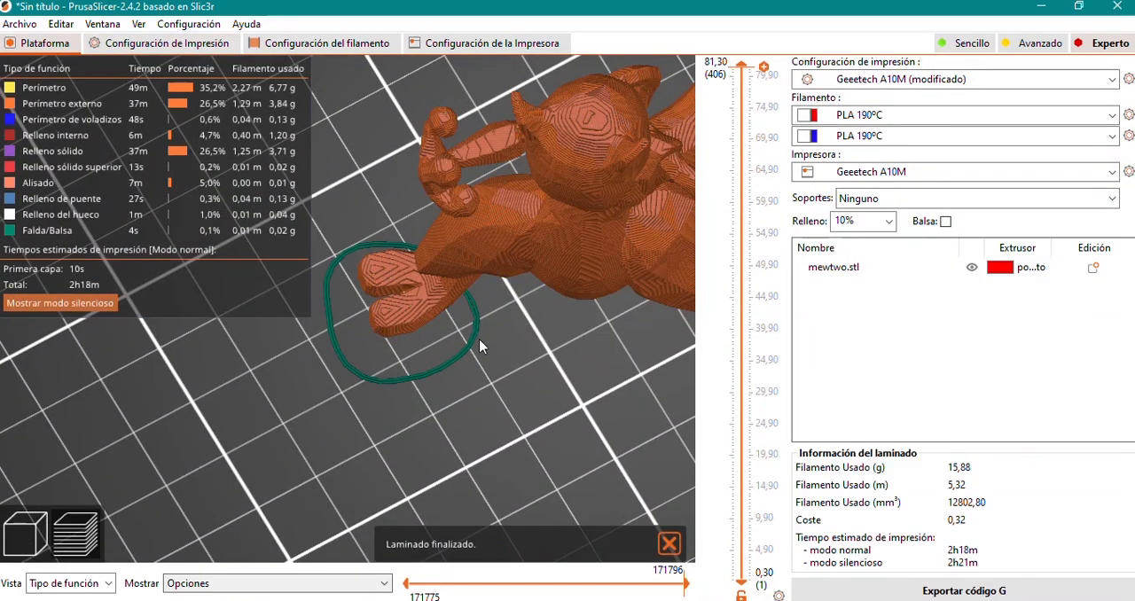
{"action": "scroll", "coordinate": [480, 340], "scroll_direction": "down", "scroll_amount": 6}
{"action": "scroll", "coordinate": [348, 337], "scroll_direction": "up", "scroll_amount": 5}
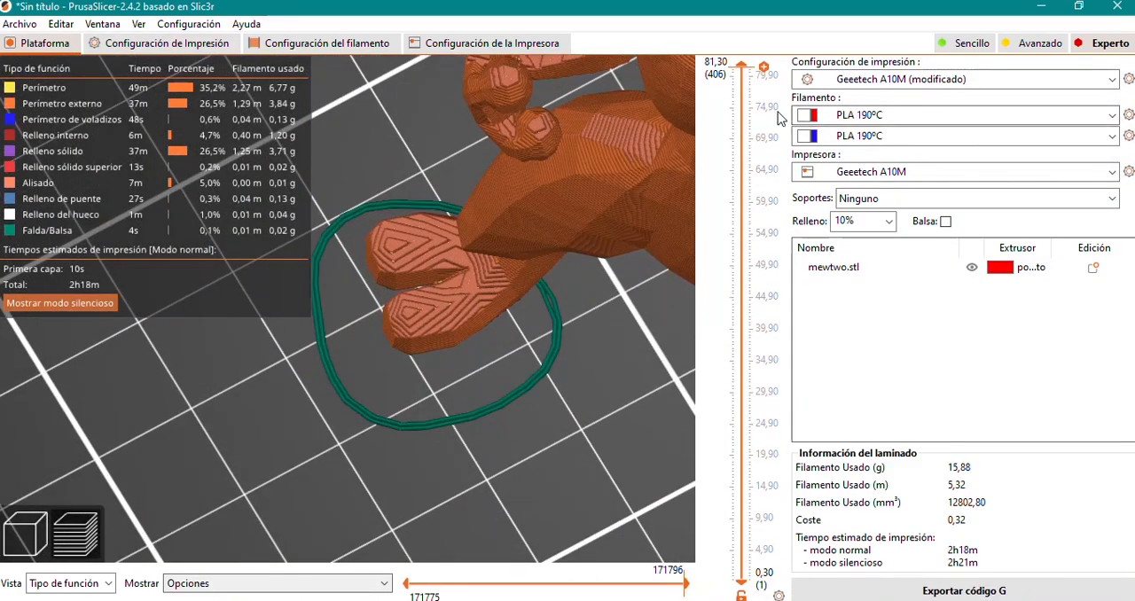
{"action": "left_click_drag", "start_coordinate": [751, 73], "coordinate": [752, 577]}
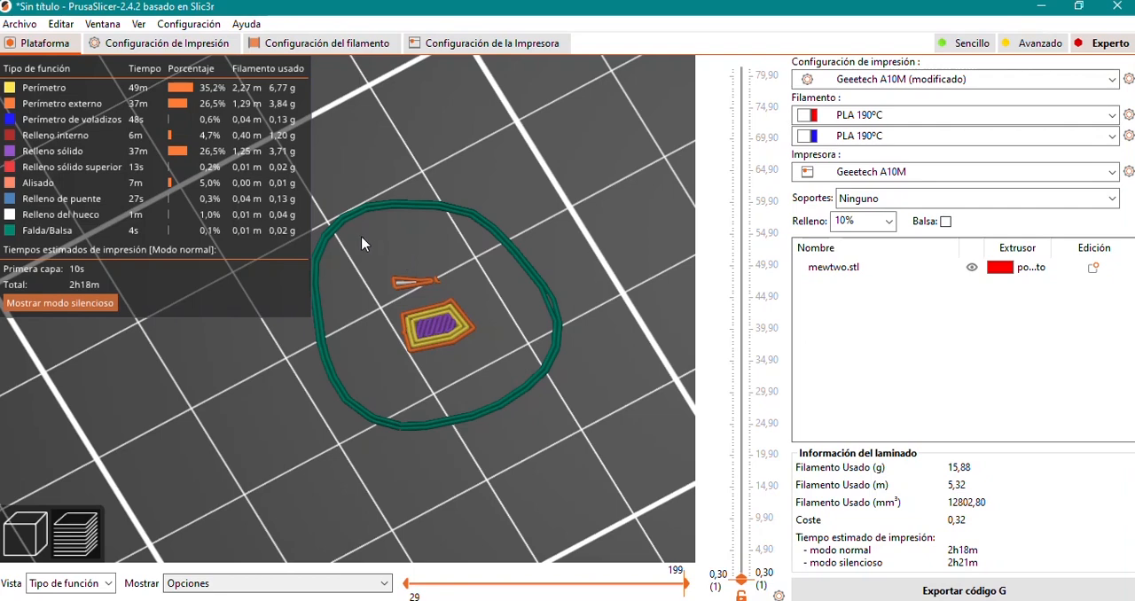
Set the skirt's minimum extruded filament length (Longitud mínima de filamento extruido) to 25 mm and re-slice the model.
{"action": "left_click", "coordinate": [191, 42]}
{"action": "mouse_move", "coordinate": [248, 220]}
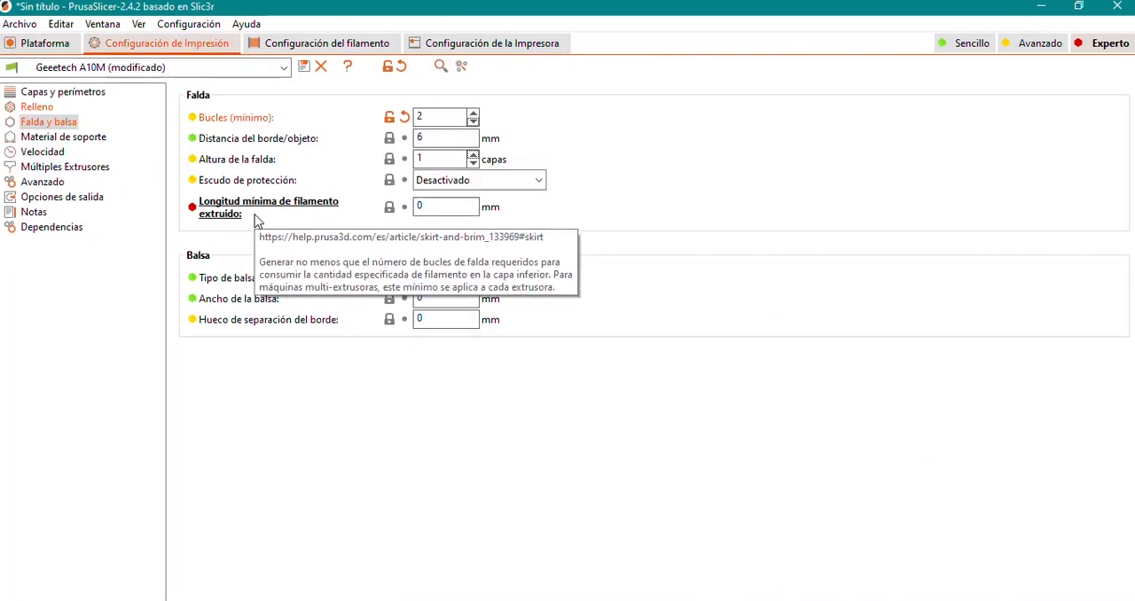
{"action": "double_click", "coordinate": [419, 207]}
{"action": "type", "text": "25"}
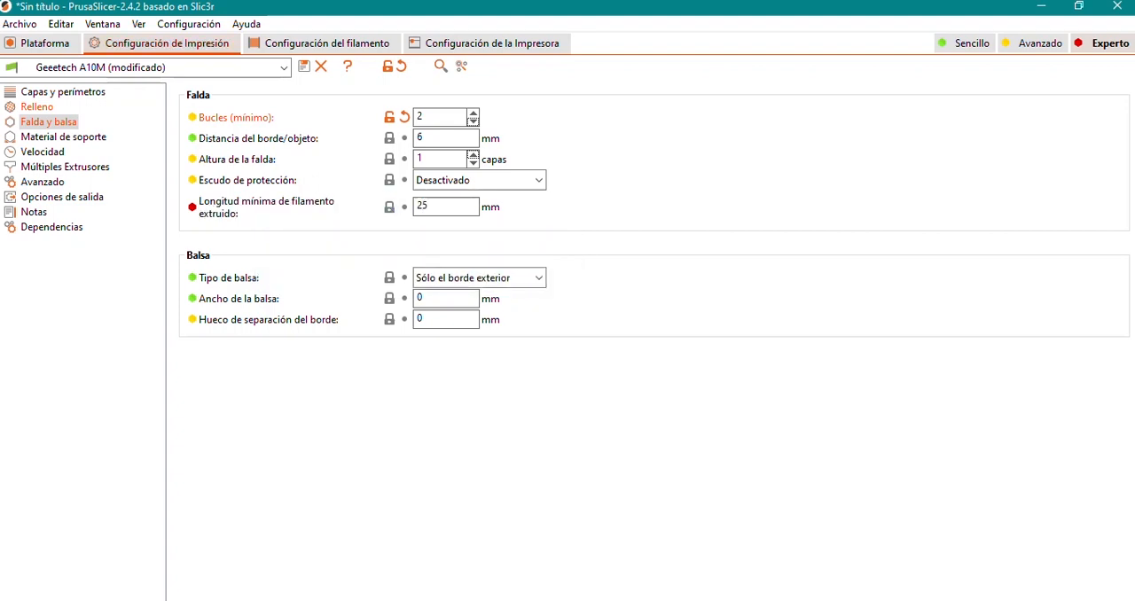
{"action": "left_click", "coordinate": [35, 43]}
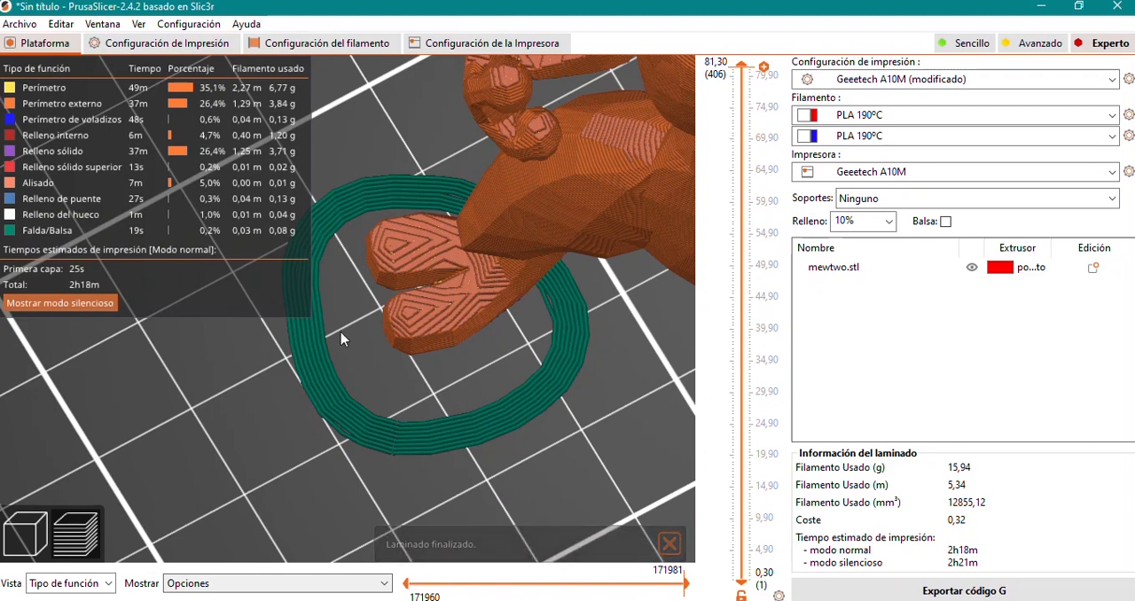
Review the skirt's loop count and the description of its minimum extruded filament length, then return to the sliced model preview.
{"action": "left_click", "coordinate": [133, 42]}
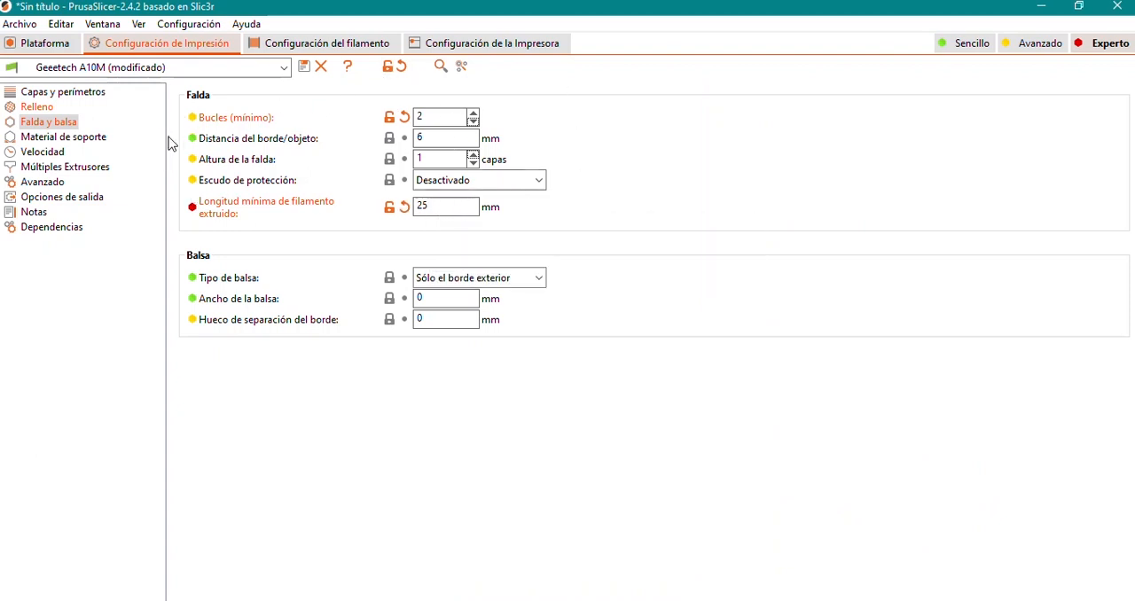
{"action": "mouse_move", "coordinate": [222, 121]}
{"action": "mouse_move", "coordinate": [334, 222]}
{"action": "mouse_move", "coordinate": [443, 115]}
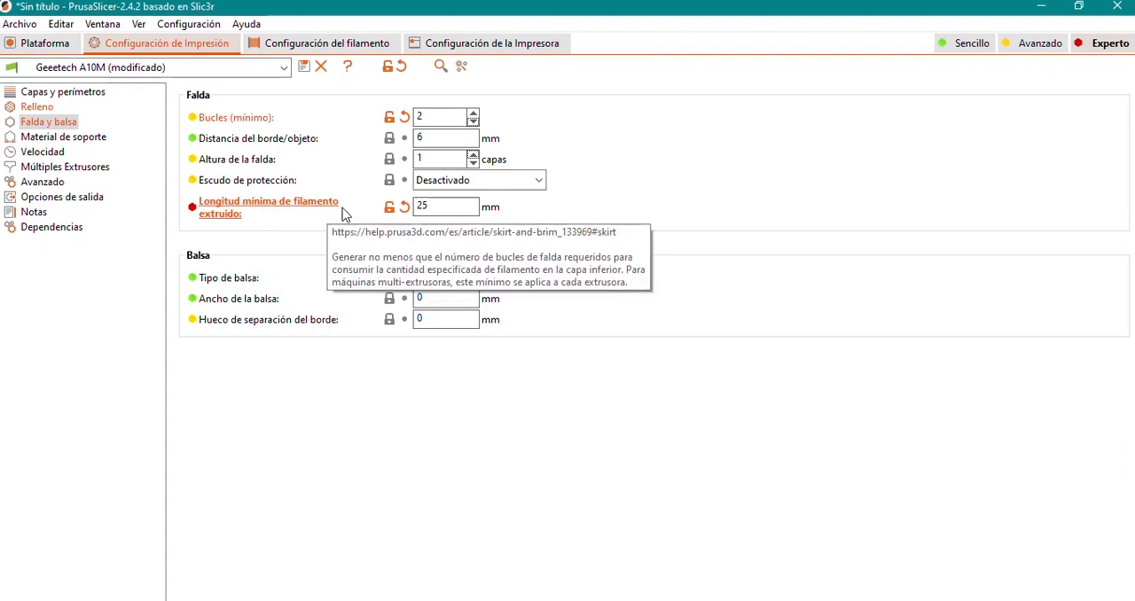
{"action": "mouse_move", "coordinate": [437, 206]}
{"action": "left_click", "coordinate": [51, 44]}
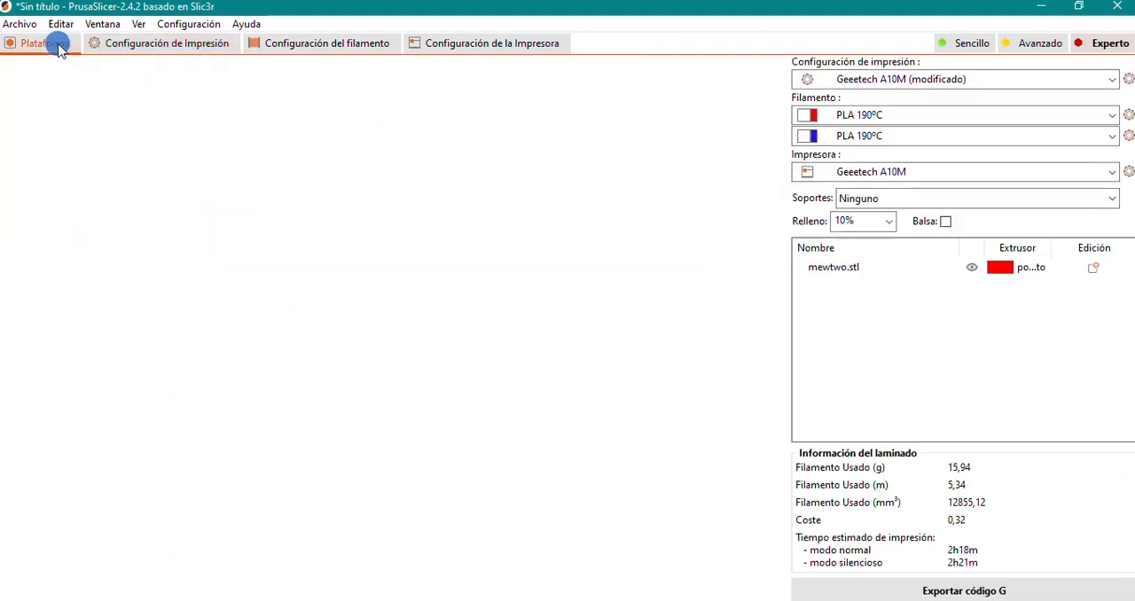